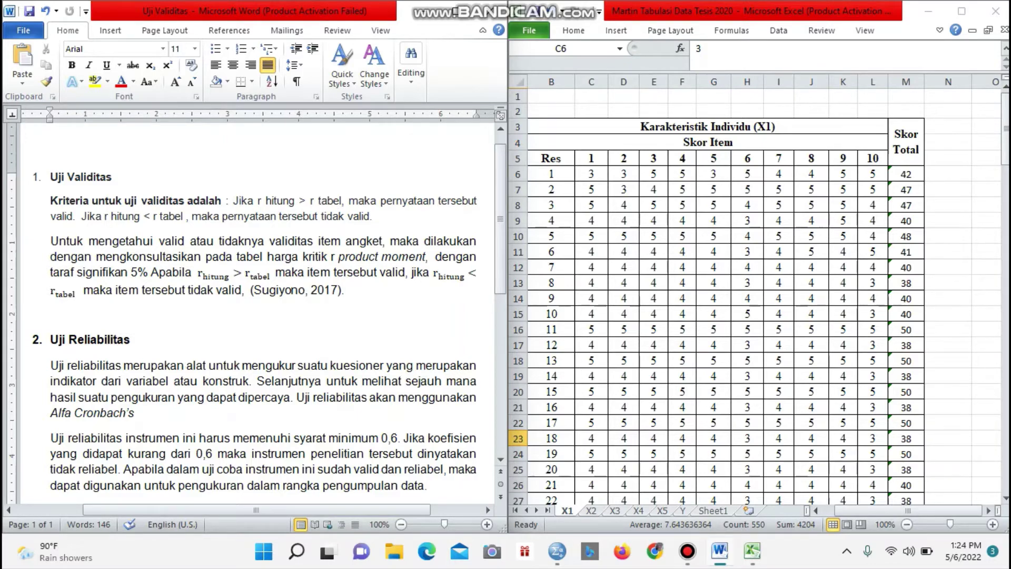
scroll(252, 311, down, 3)
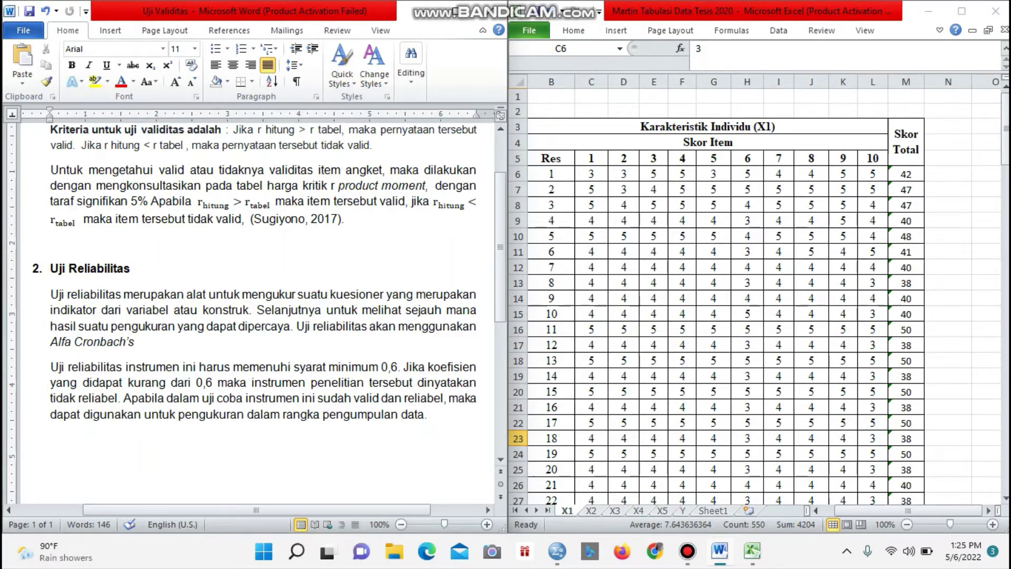
scroll(257, 290, down, 1)
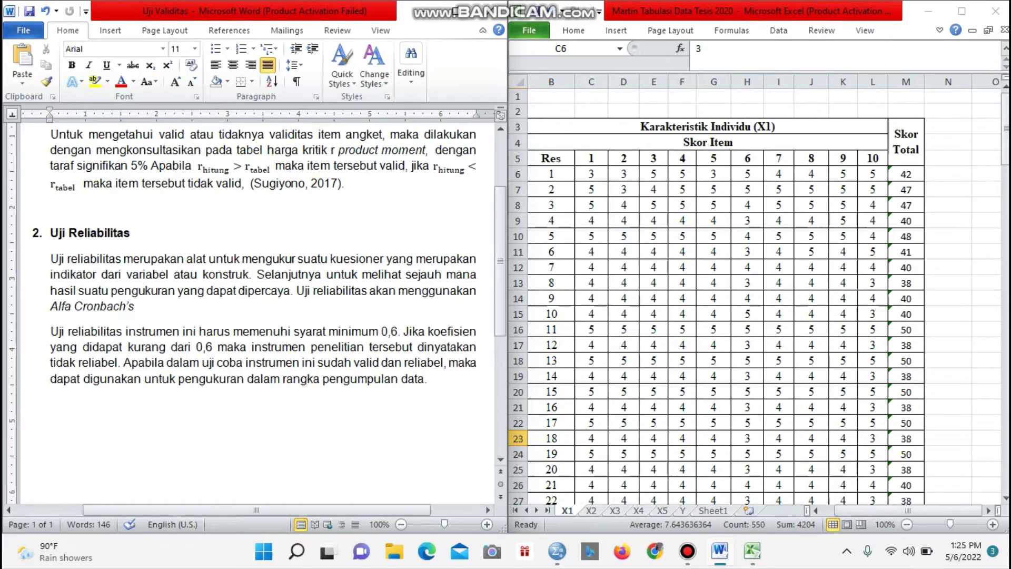
- Copy the item scores and total scores of respondents 1 to 50 (C6:M55) on the X1 worksheet
click(518, 438)
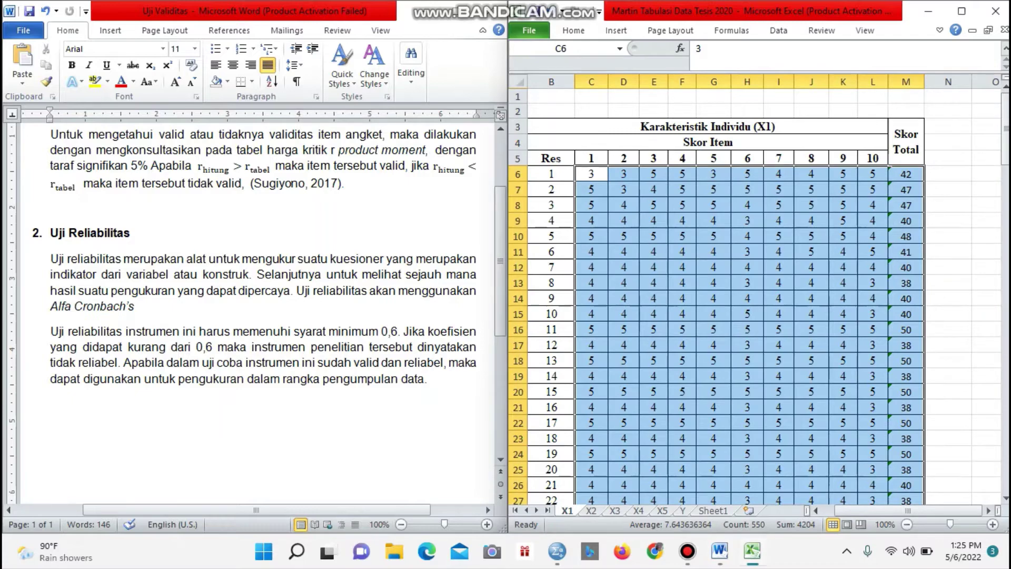
scroll(710, 295, down, 11)
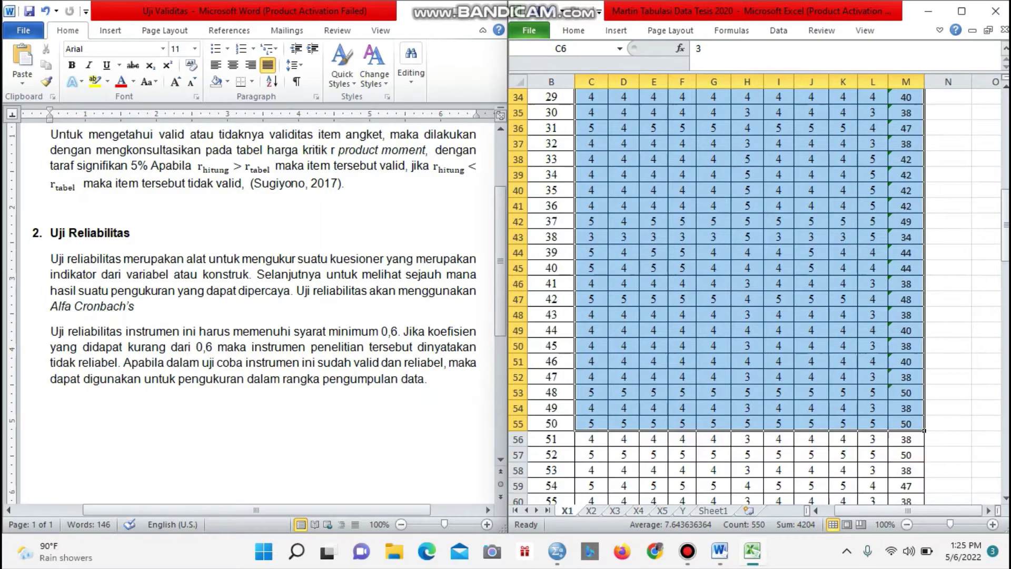
scroll(711, 295, up, 11)
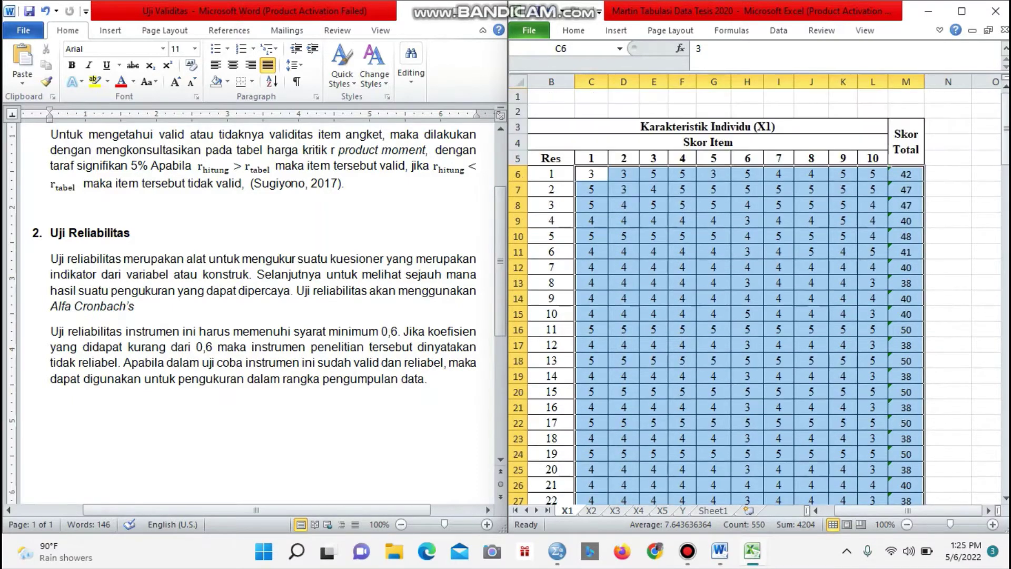
scroll(710, 295, down, 11)
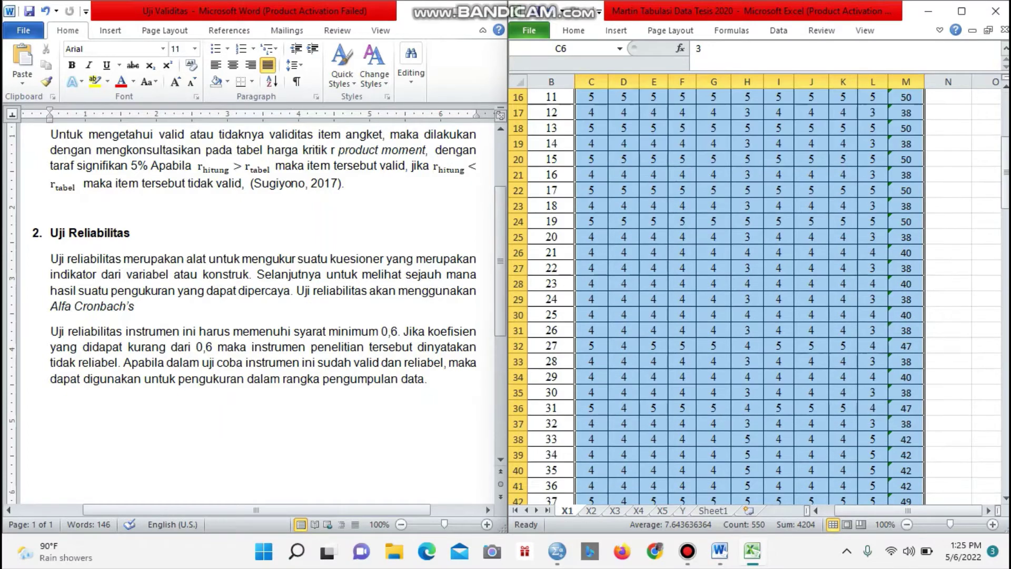
scroll(711, 295, up, 11)
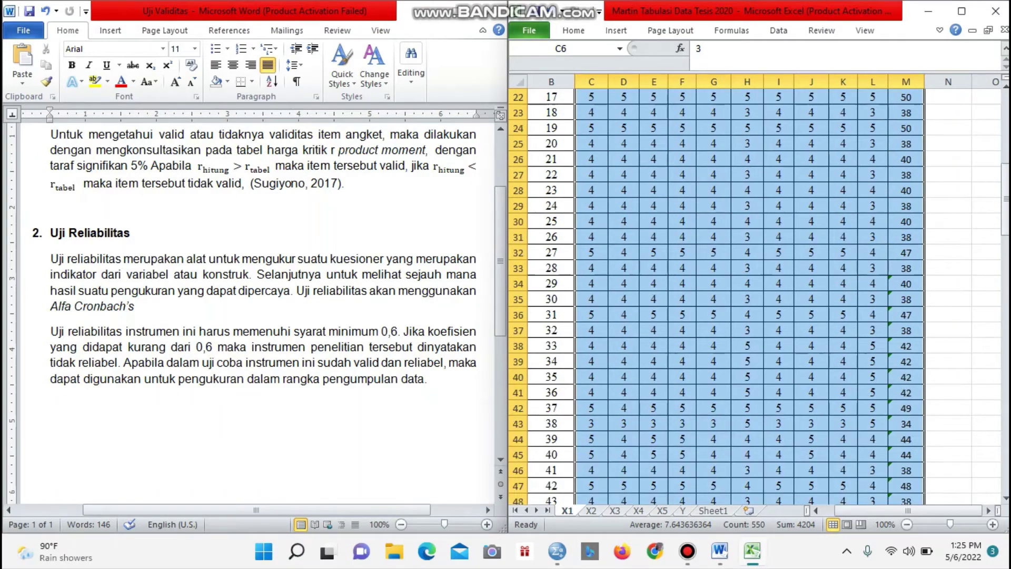
right_click(665, 250)
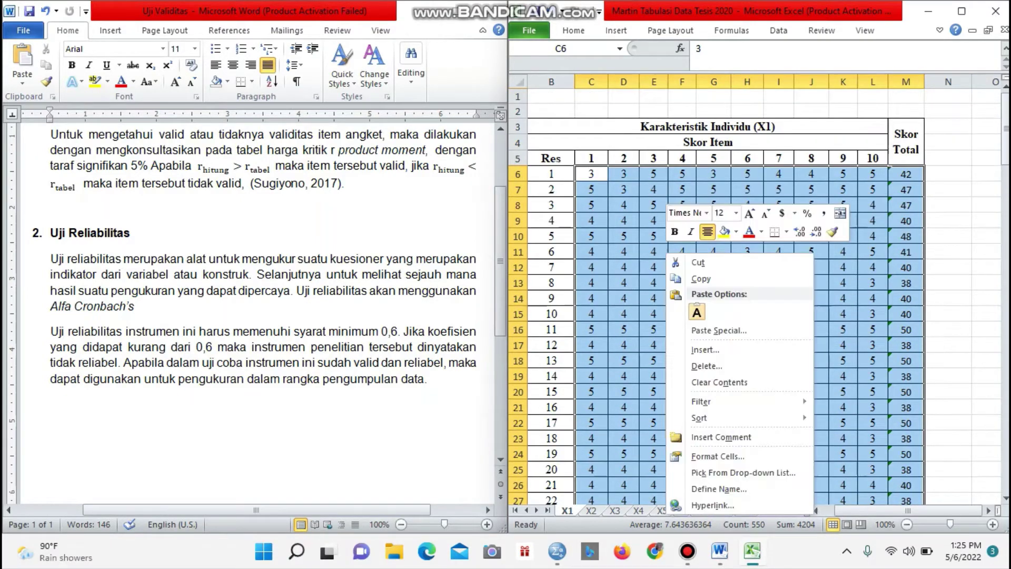
click(680, 270)
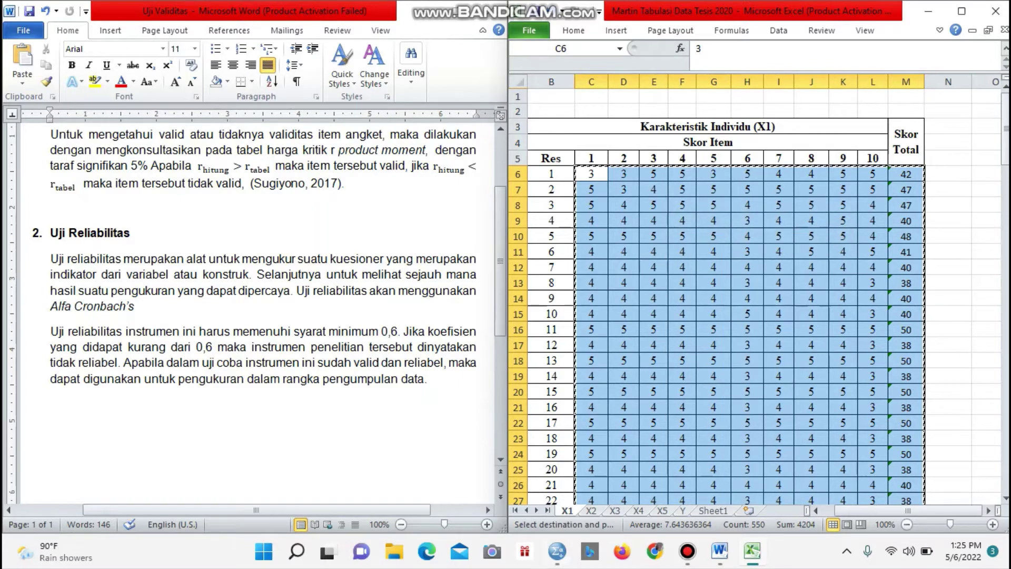
- Switch to SPSS, paste the copied scores starting at row 1 of the first column, and show the variable definitions
click(557, 550)
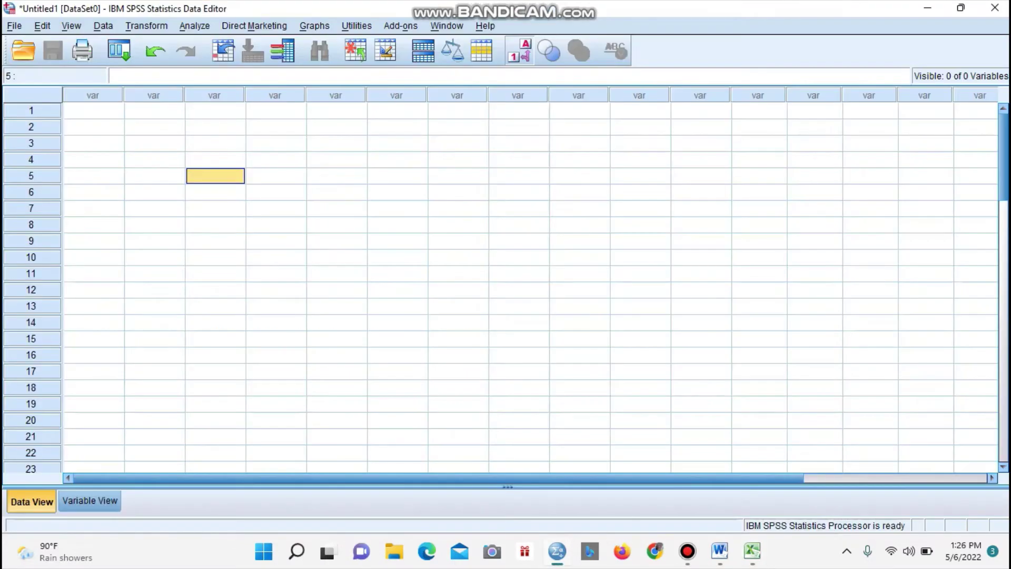
click(94, 110)
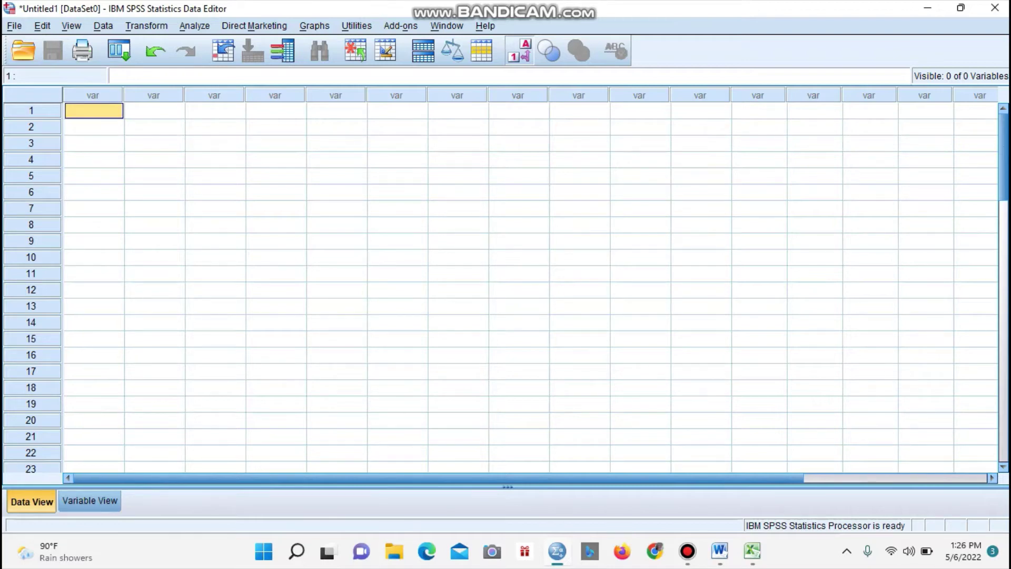
key(ctrl+v)
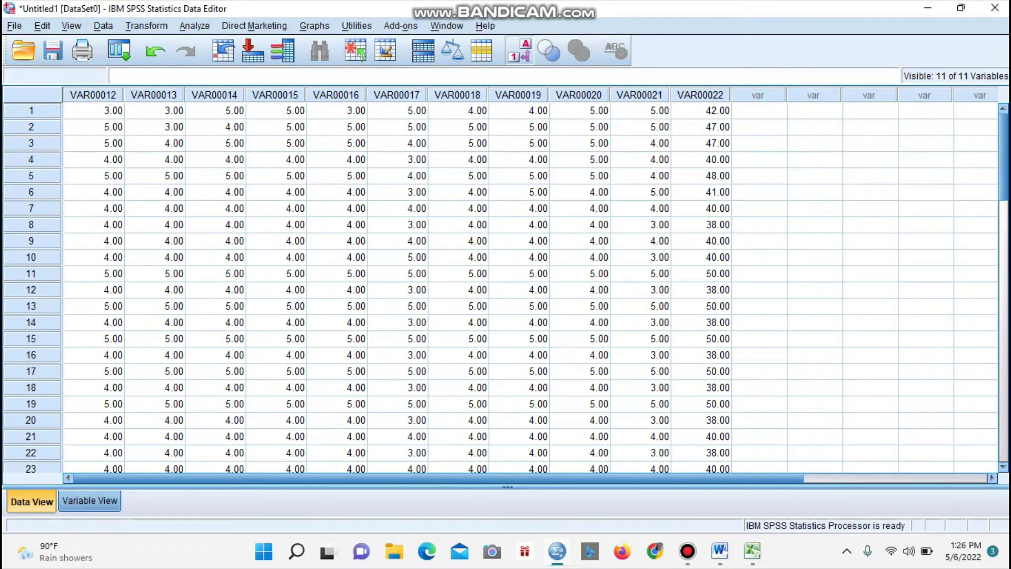
click(90, 500)
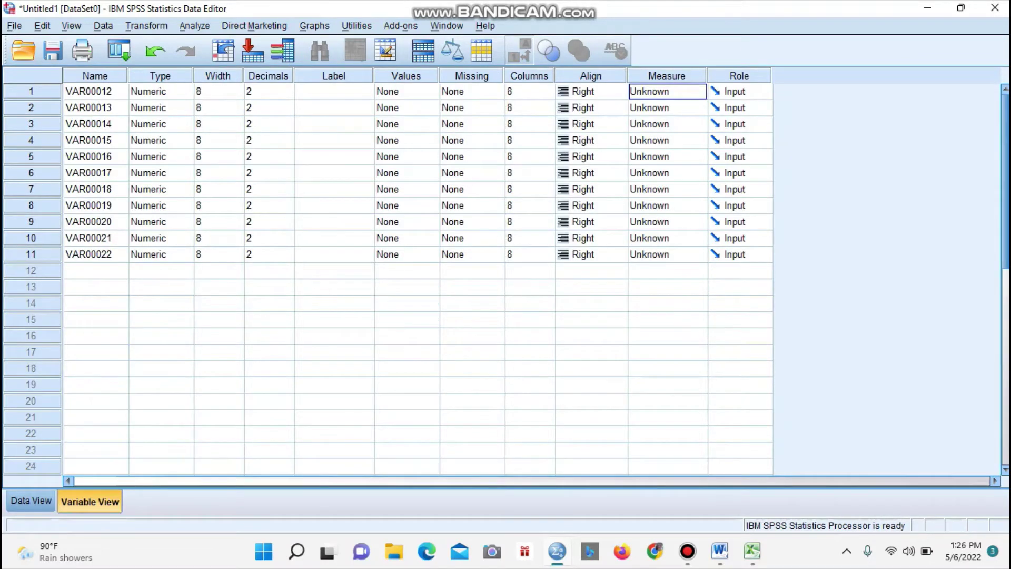
- Try to rename the first variable to IteM-1
click(96, 92)
text(IteM-1)
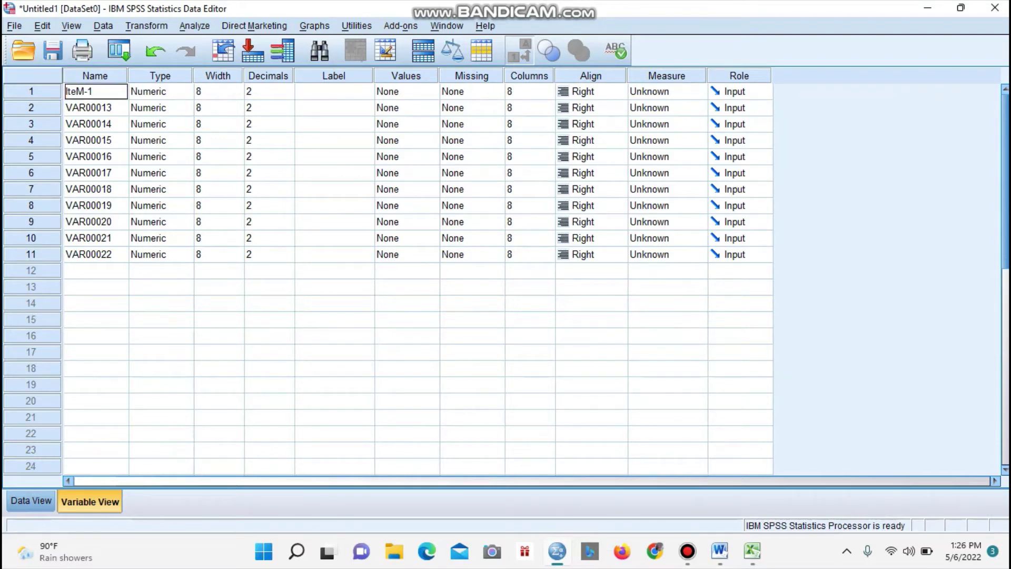
key(Return)
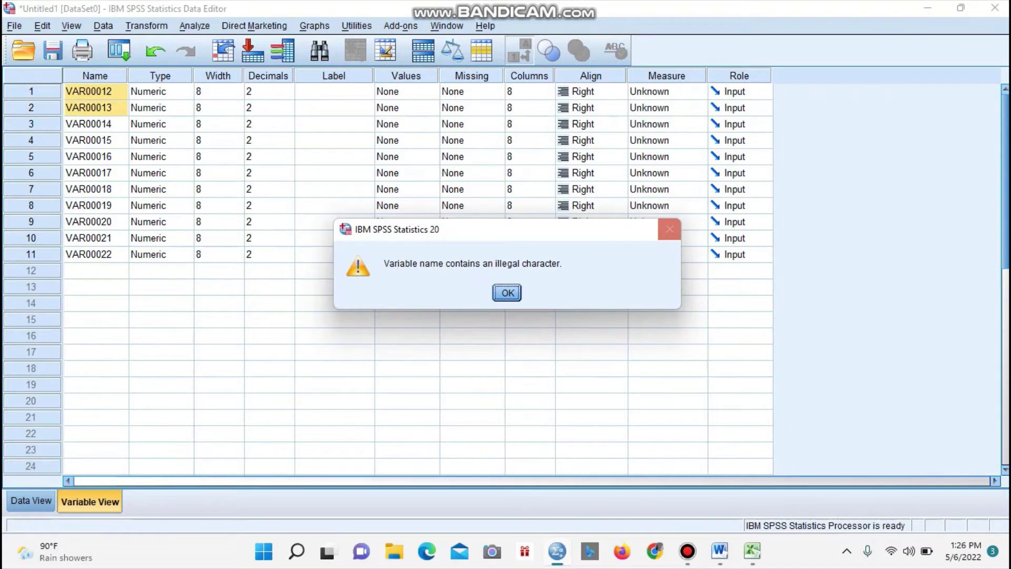
click(670, 229)
click(95, 91)
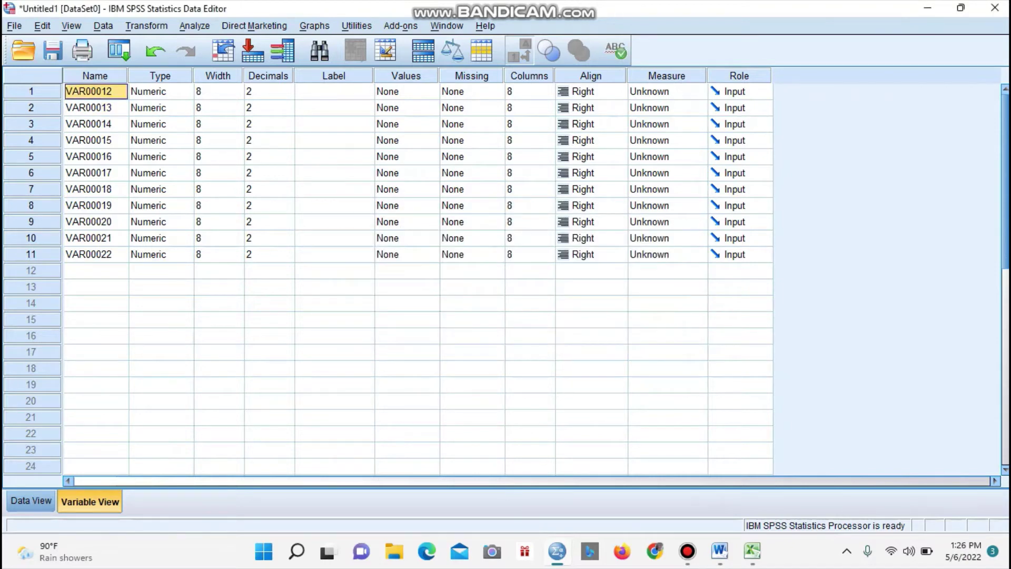
text(IteM-1)
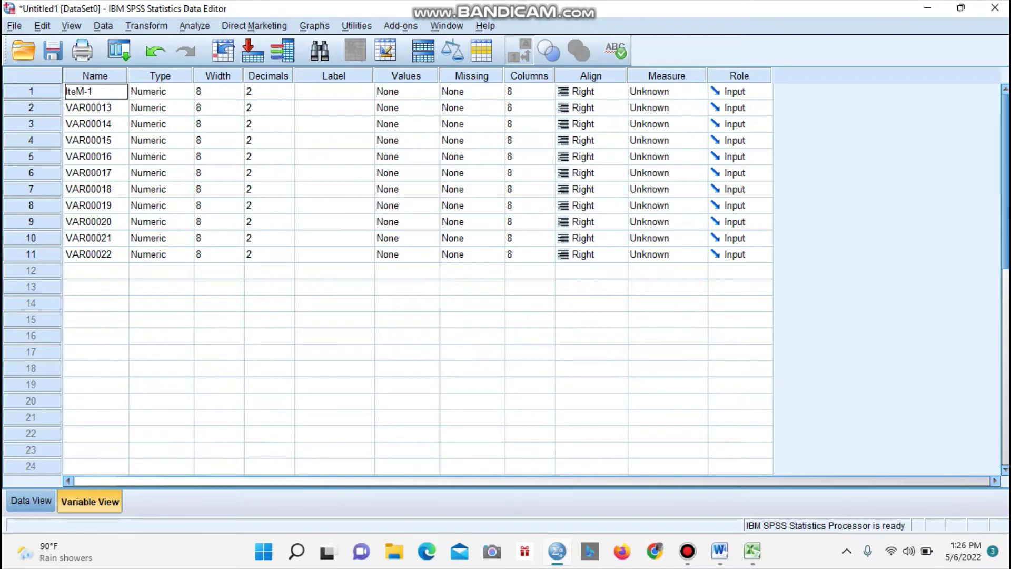
key(Return)
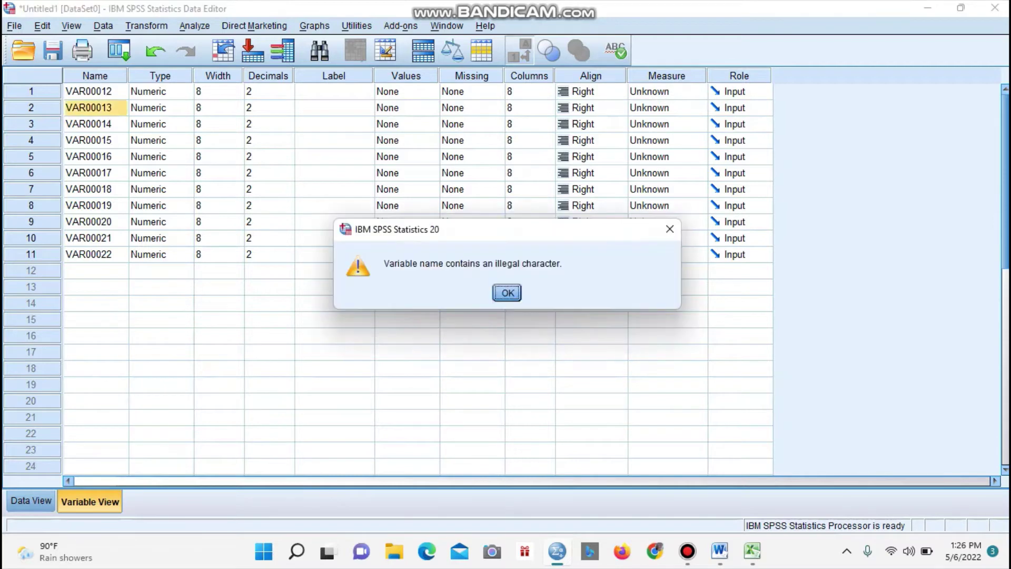
click(670, 229)
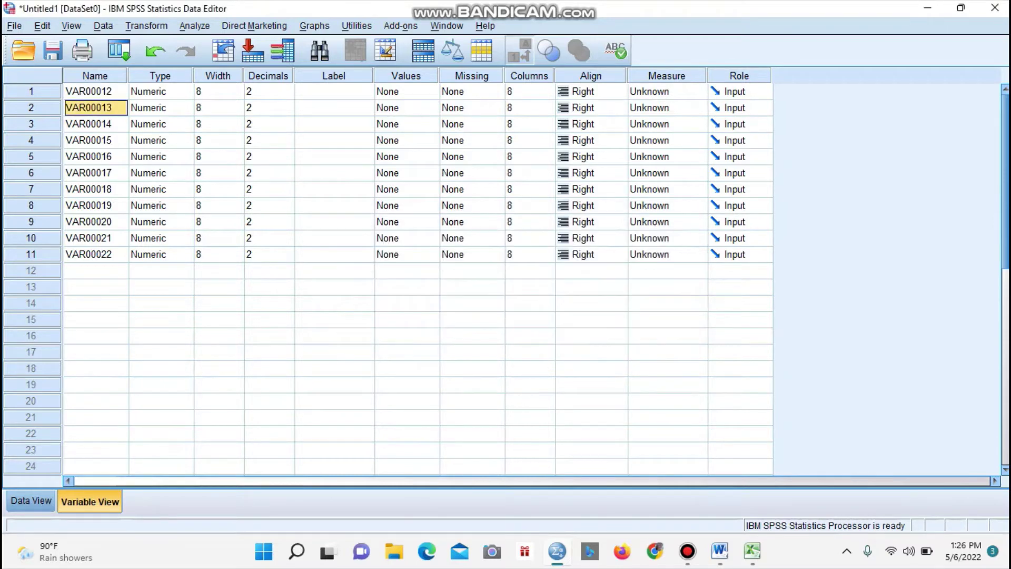
- Rename the first three variables as Item_1, Item_2 and Item_3
click(95, 91)
key(BackSpace)
text(Item_1)
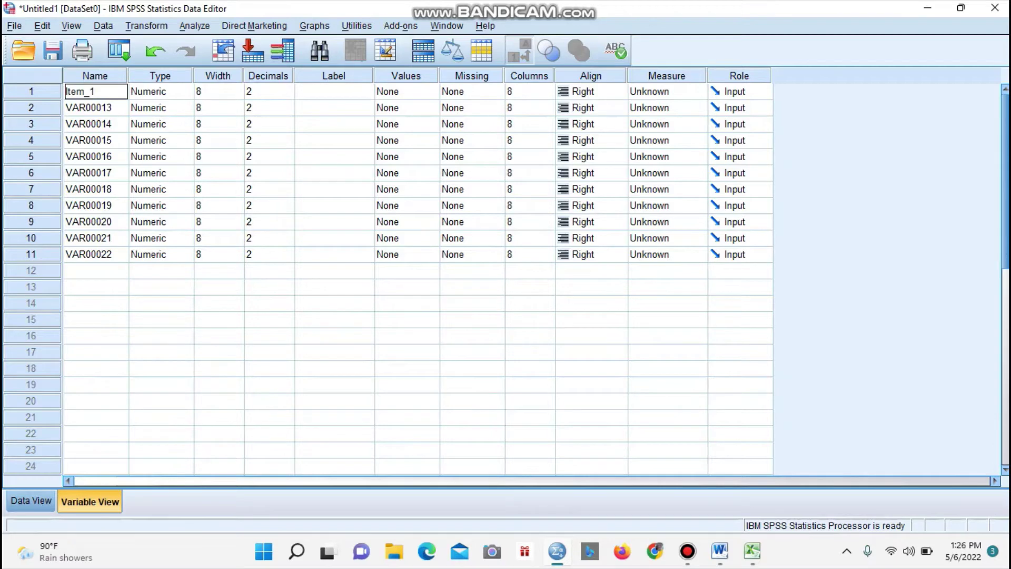
key(Return)
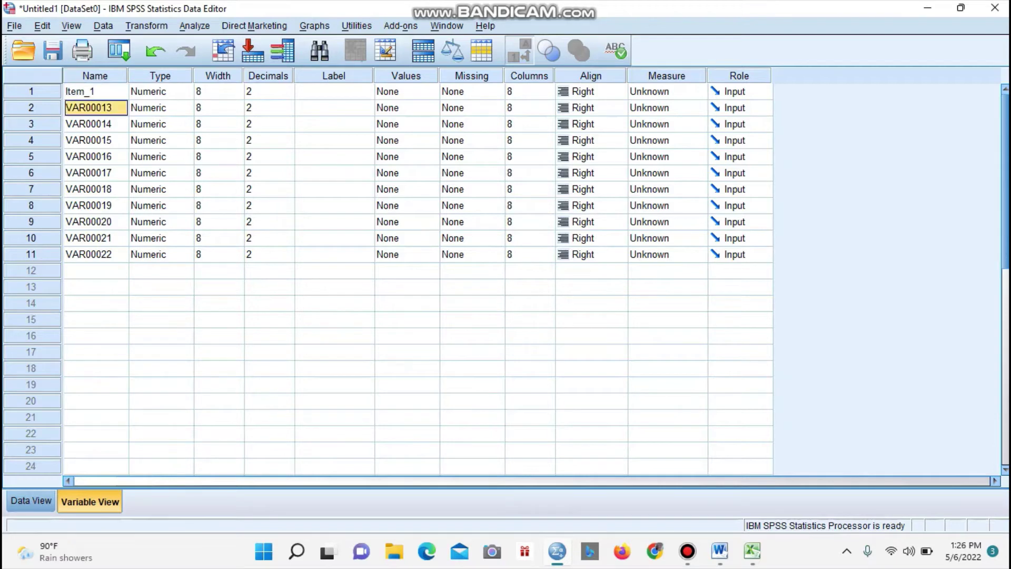
text(Item_)
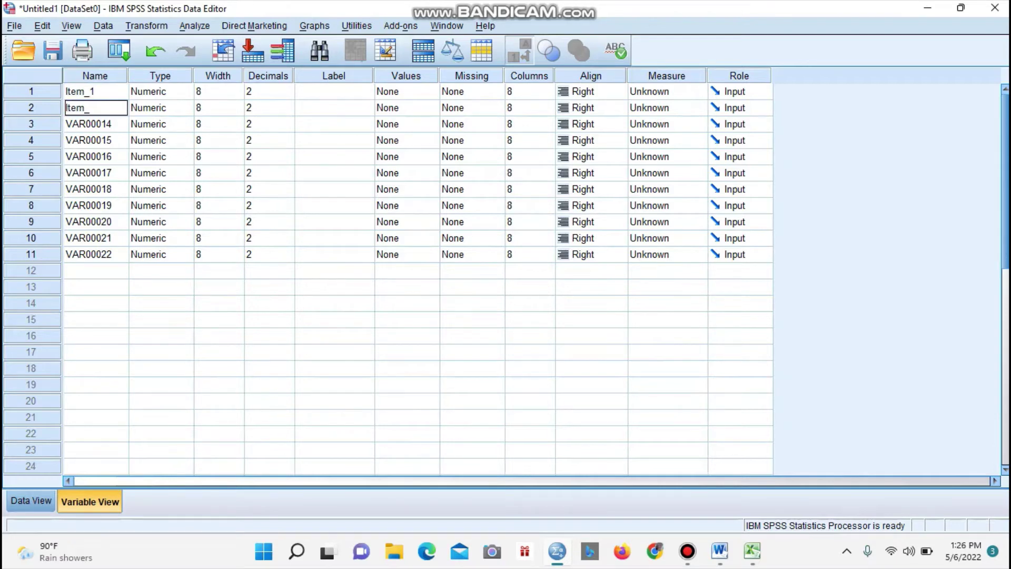
text(2)
key(Return)
key(BackSpace)
text(It)
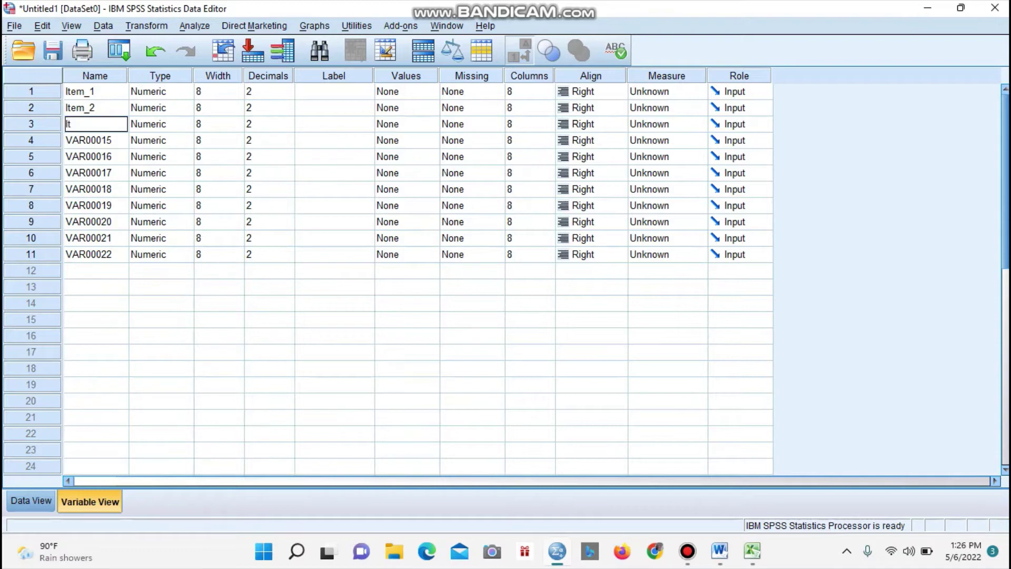
text(em_3)
key(Return)
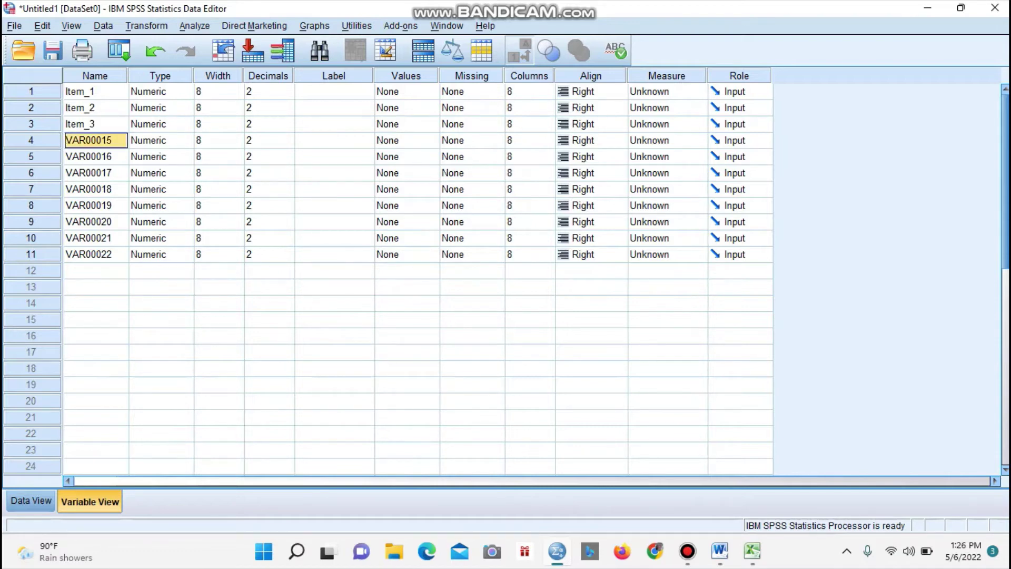
- Rename the fourth and fifth variables as Item_4 and Item_5
key(BackSpace)
text(Item)
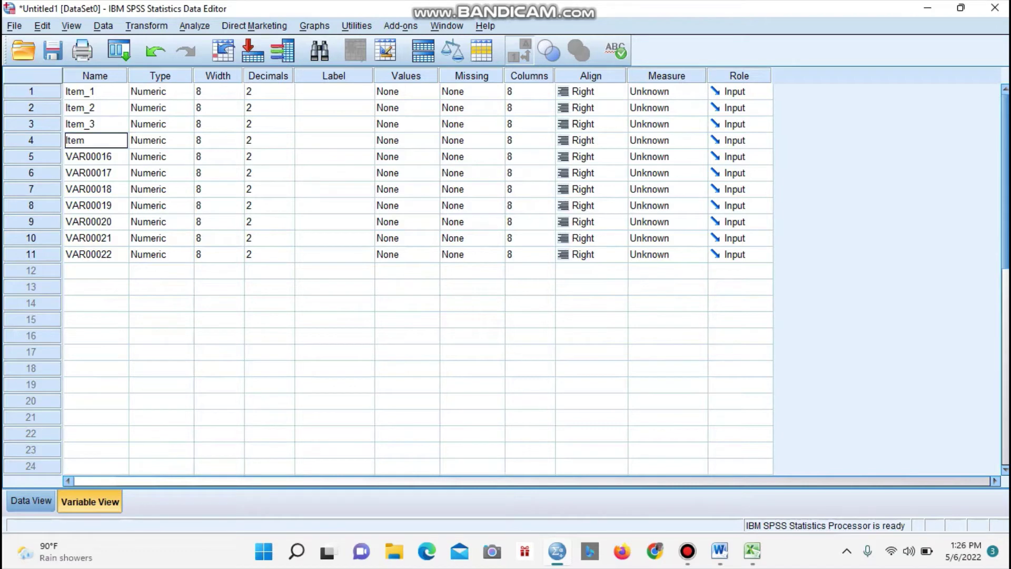
text(_4)
key(Return)
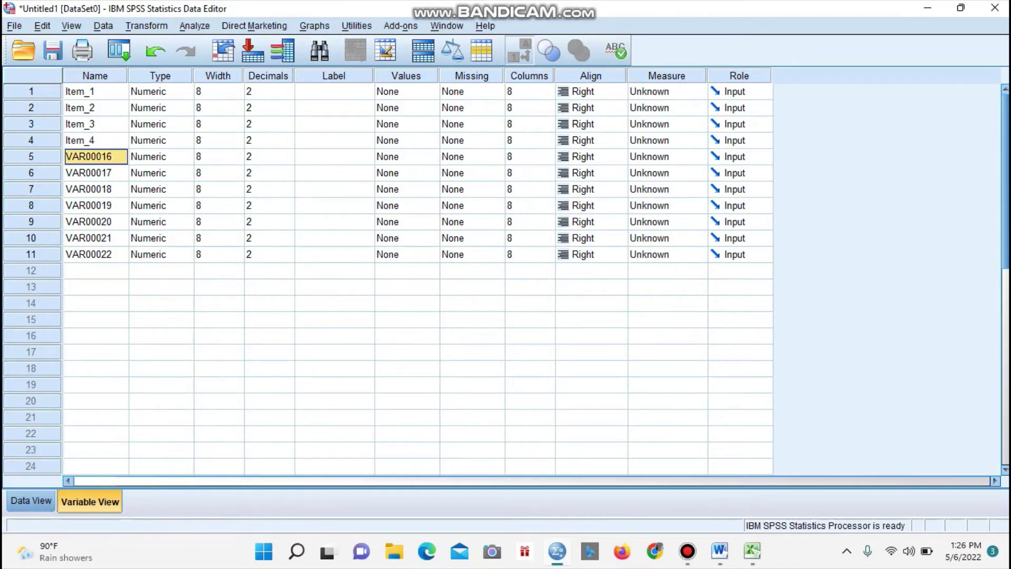
key(BackSpace)
text(IteM)
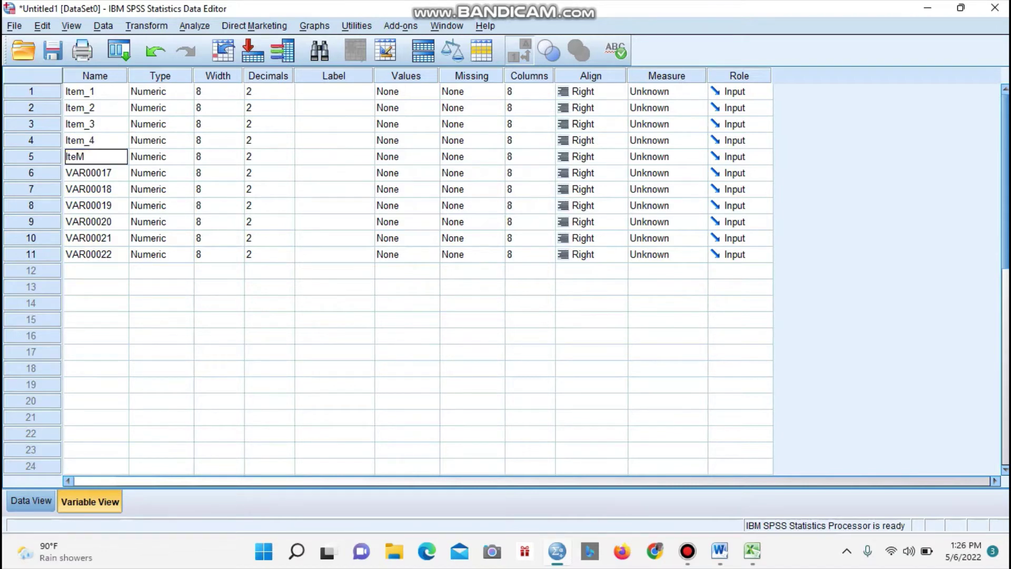
key(BackSpace)
text(m_5)
key(Return)
- Rename the sixth and seventh variables as Item_6 and Item_7
text(Item)
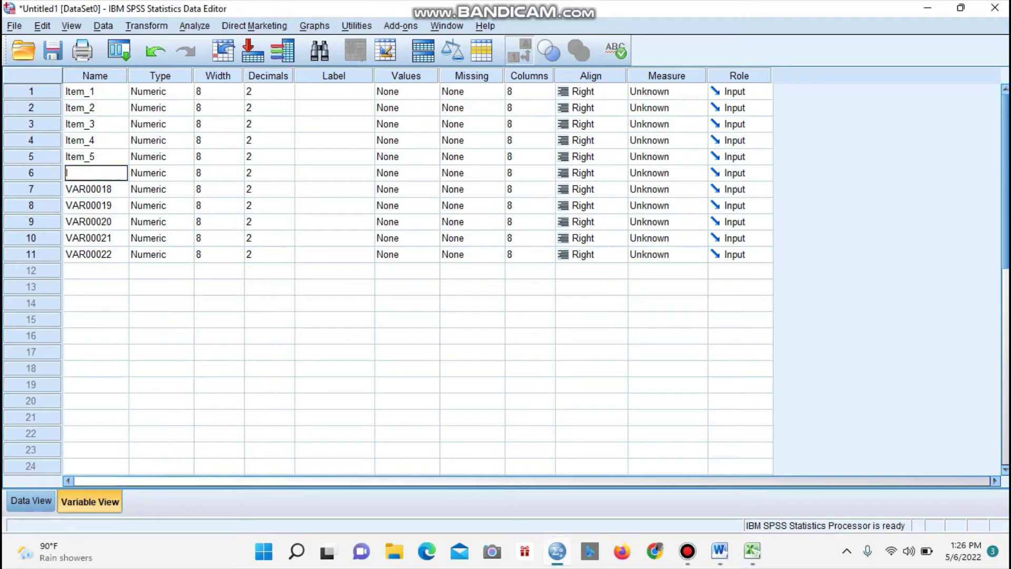
text(_6)
key(Return)
text(Item)
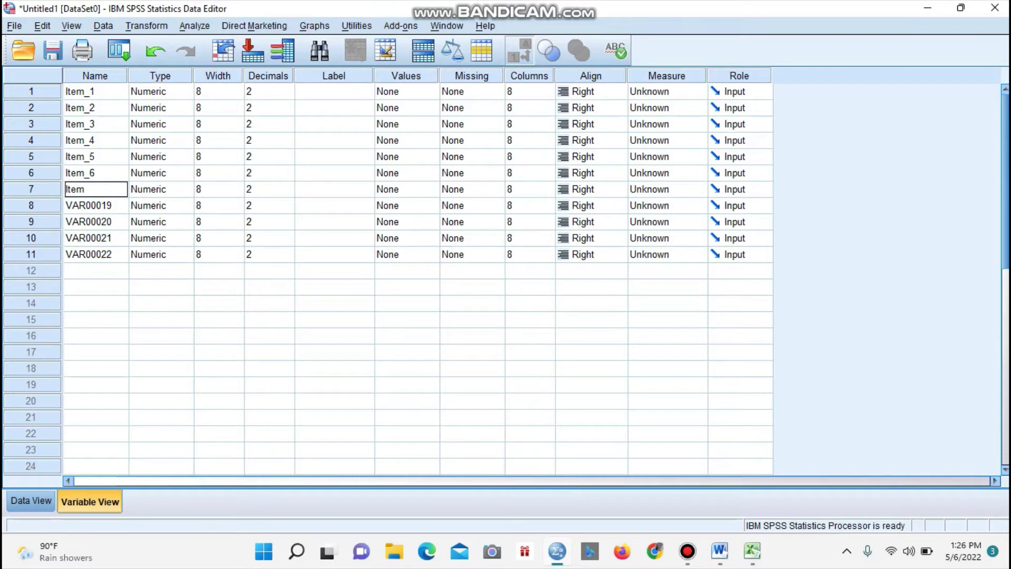
text(_7)
key(Return)
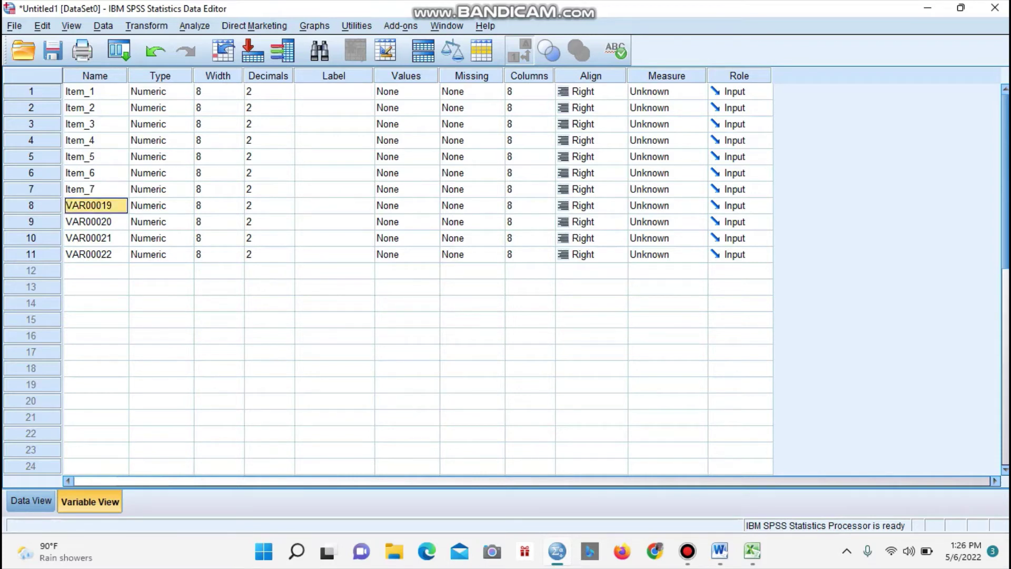
- Rename the eighth, ninth and tenth variables as Item_8, Item_9 and Item_10
text(Item)
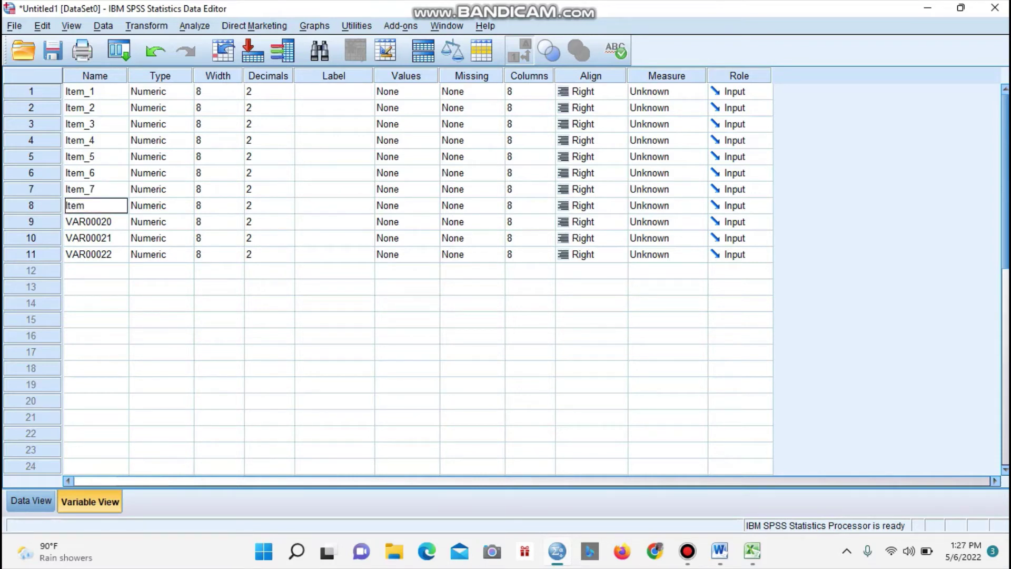
text(_8)
key(Return)
text(I)
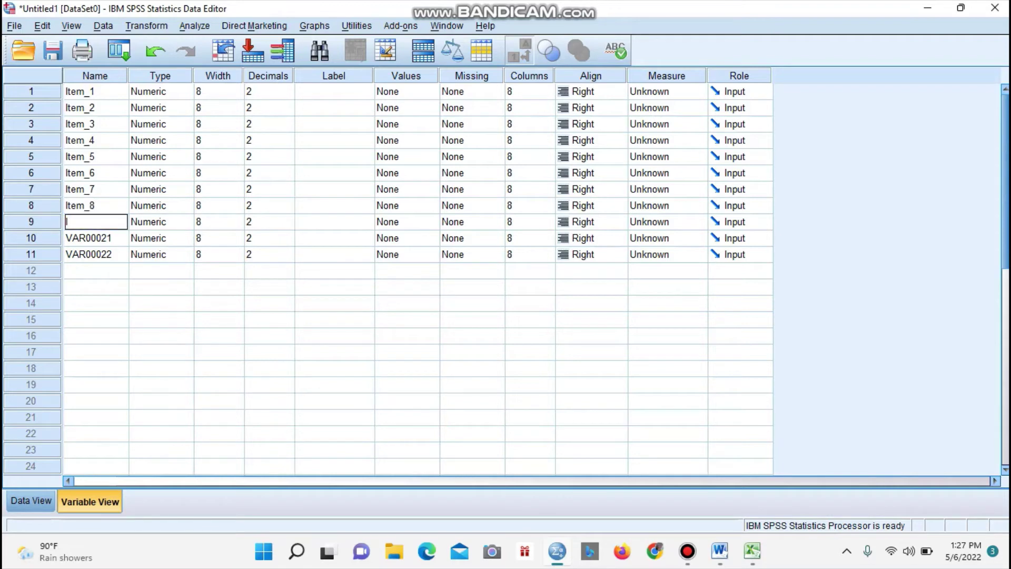
text(tem_9)
key(Return)
text(Ite)
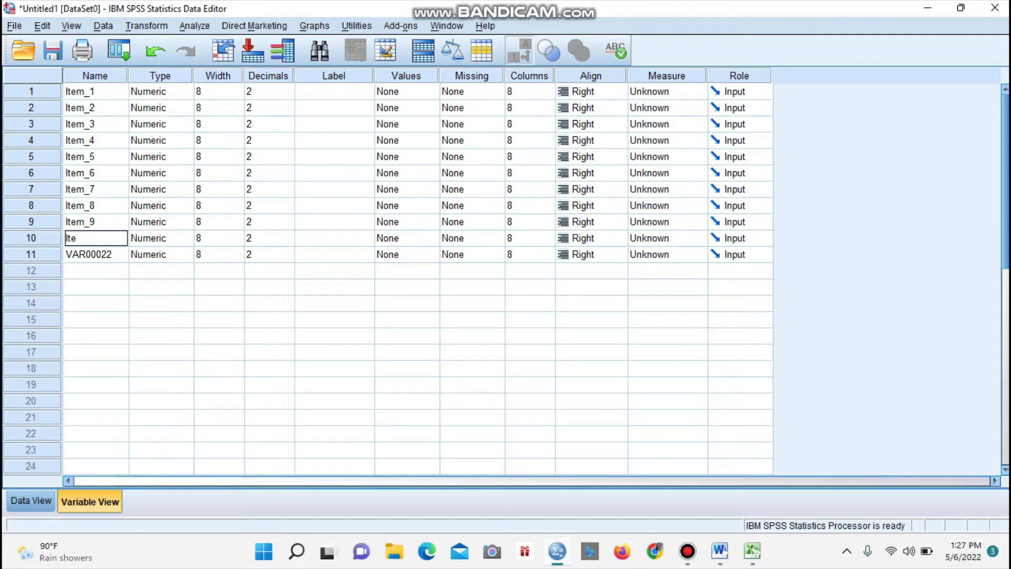
text(M)
key(BackSpace)
text(m_10)
key(Return)
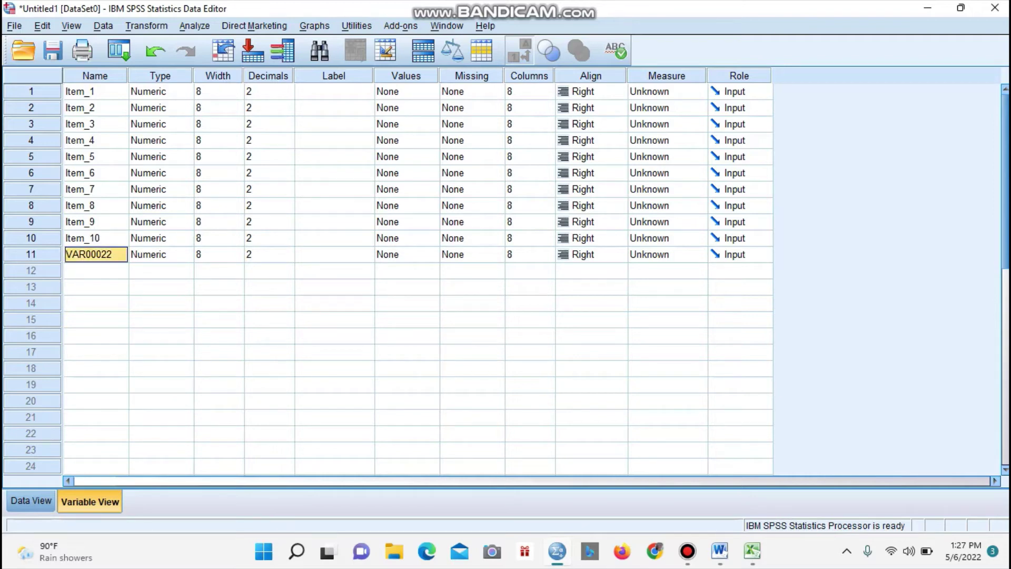
- Rename the eleventh variable as Item_Total
text(Item_)
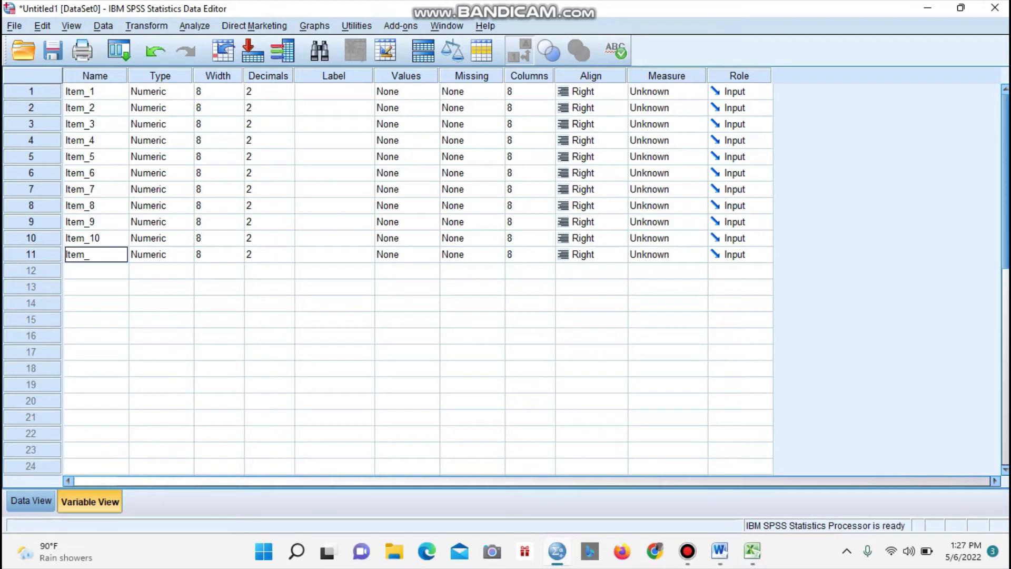
text(Tot)
text(al)
click(216, 271)
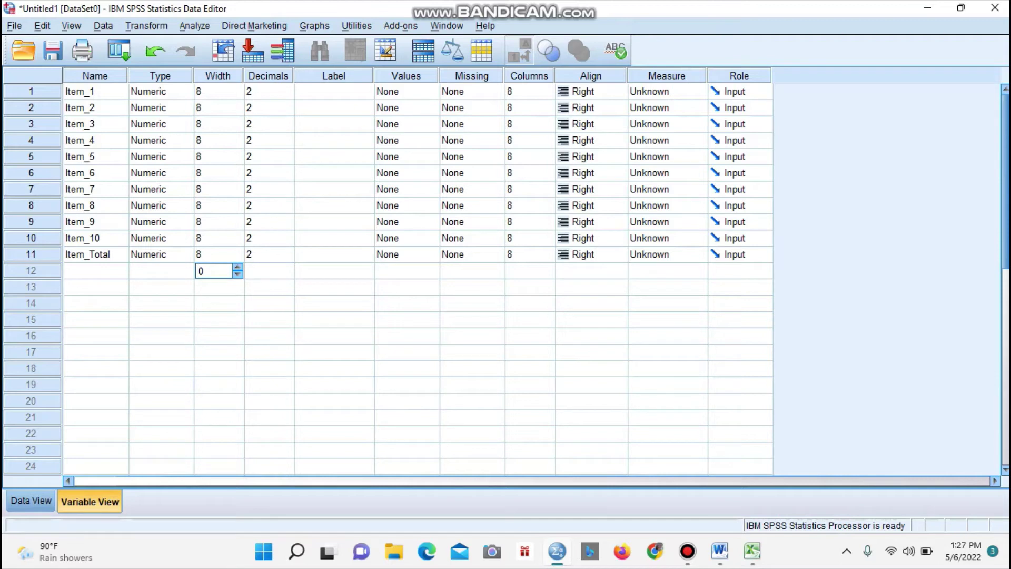
- Set the measurement level of Item_1, Item_2, Item_3 and Item_4 to Scale
click(698, 91)
click(658, 108)
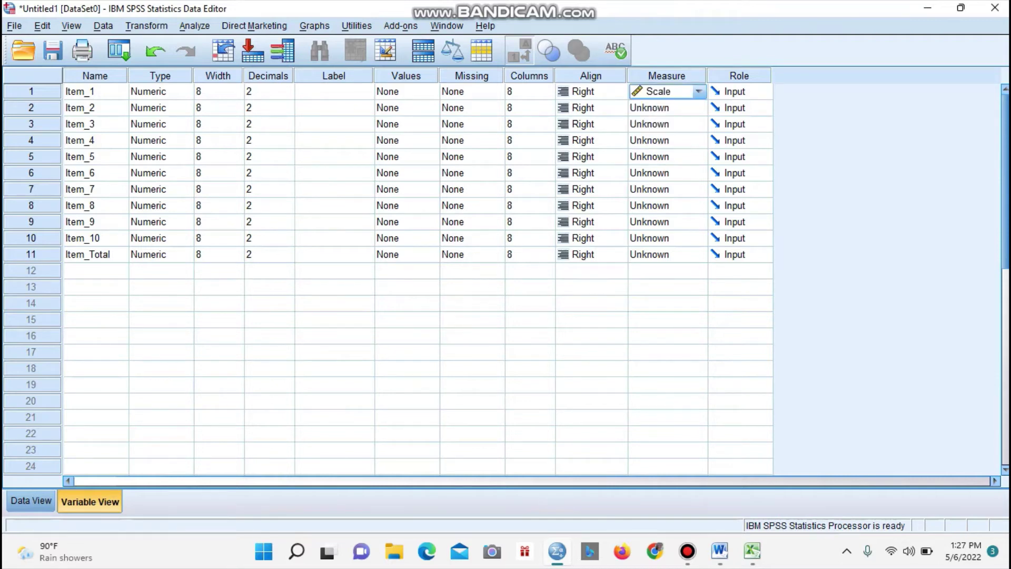
click(698, 107)
click(658, 124)
click(698, 124)
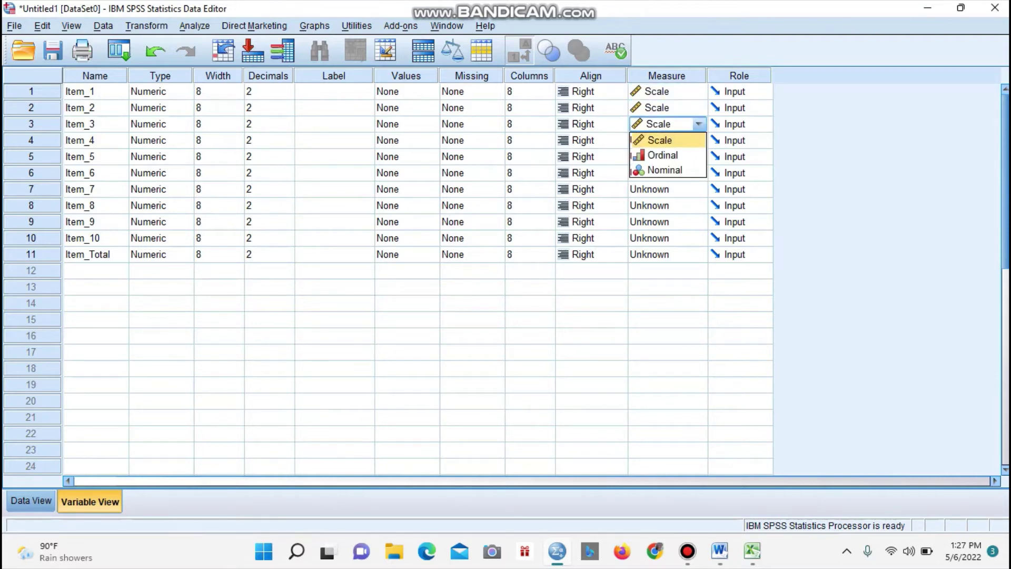
click(658, 140)
click(698, 140)
click(658, 156)
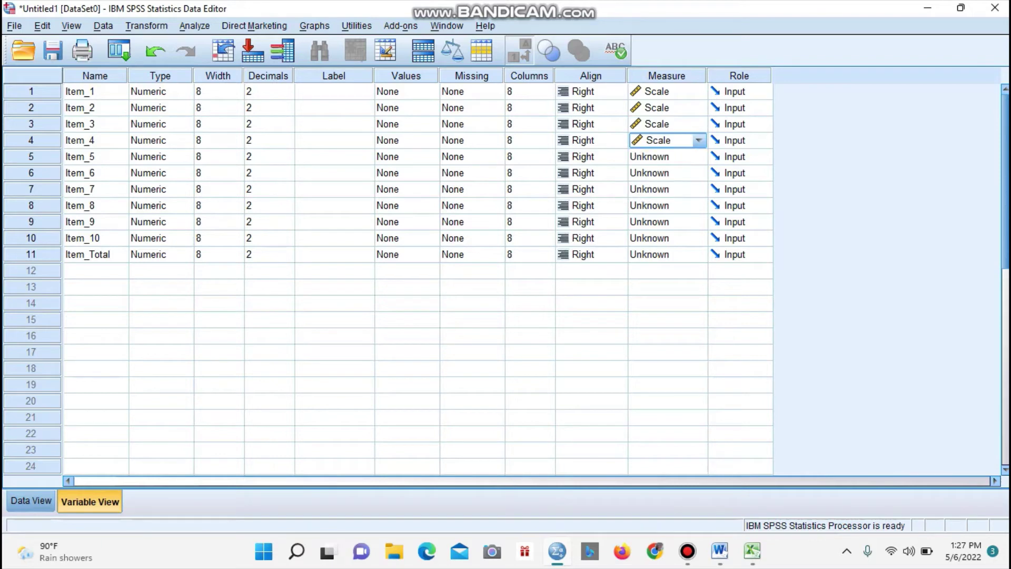
- Set the measurement level of Item_5, Item_6 and Item_7 to Scale
click(698, 156)
click(658, 189)
click(698, 172)
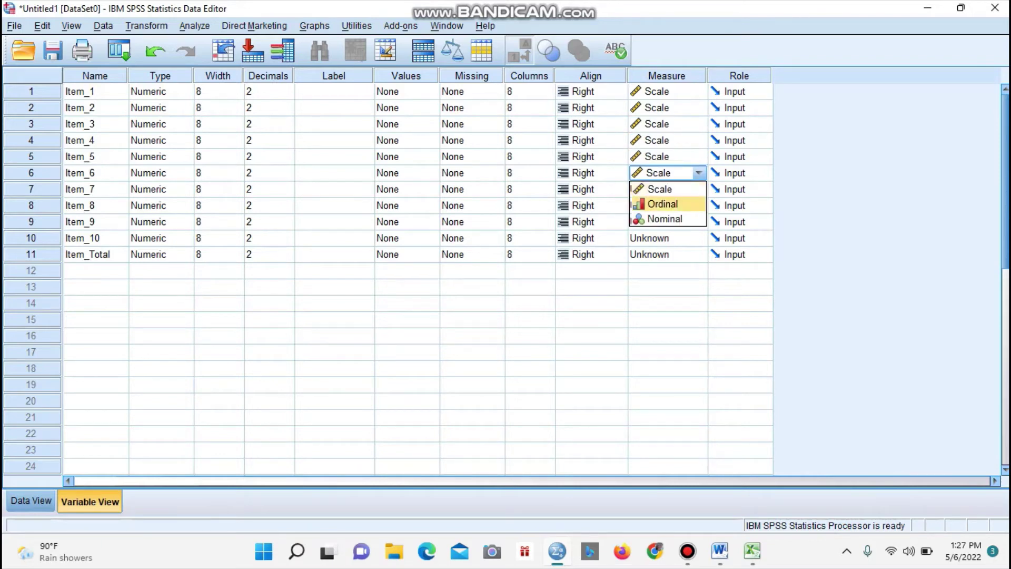
click(658, 189)
click(658, 189)
click(698, 189)
click(658, 205)
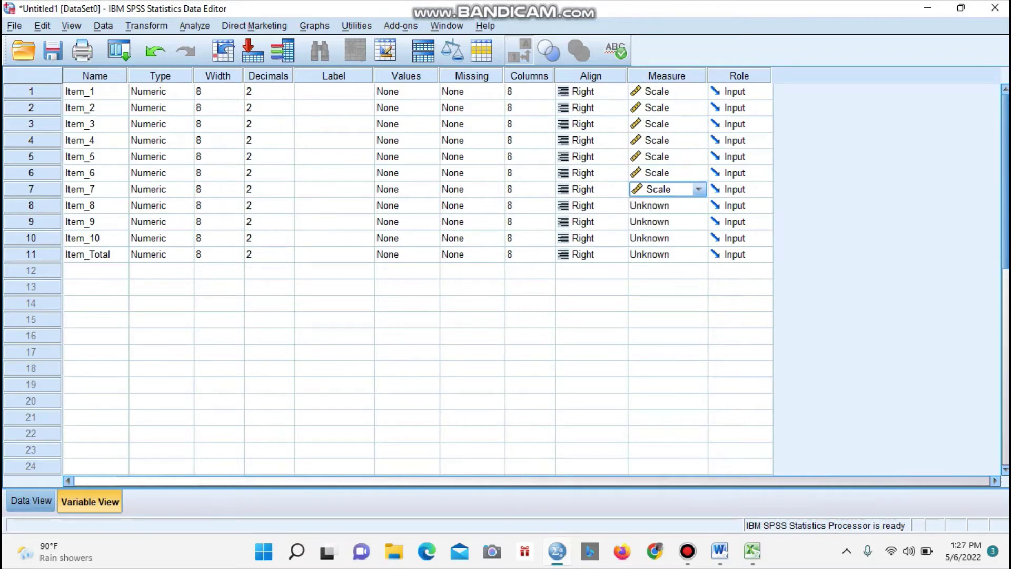
- Set the measurement level of Item_8 and Item_9 to Scale
click(658, 205)
click(698, 205)
click(658, 221)
click(658, 222)
click(699, 221)
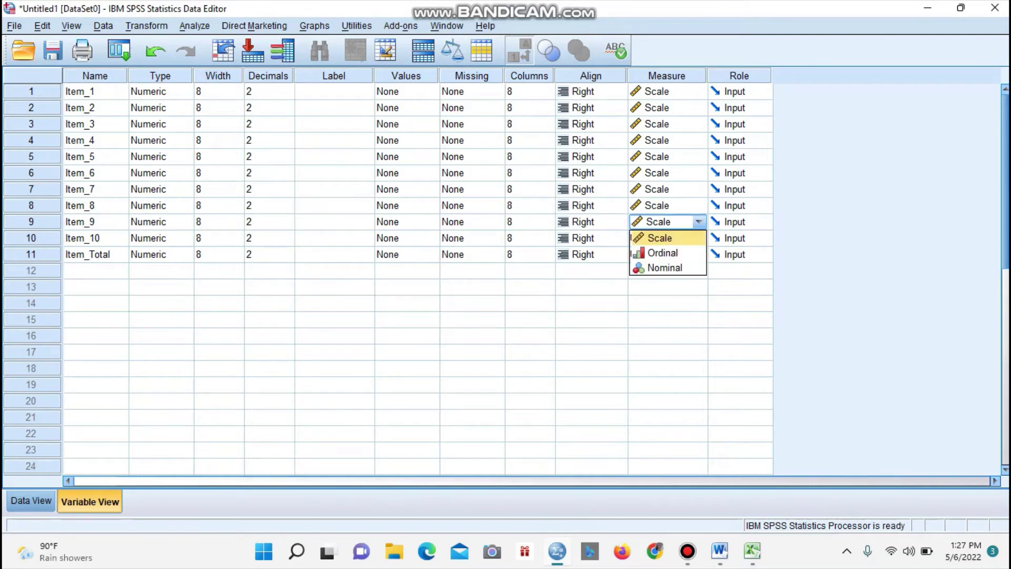
click(658, 238)
- Set the measurement level of Item_10 and Item_Total to Scale
click(658, 238)
click(698, 238)
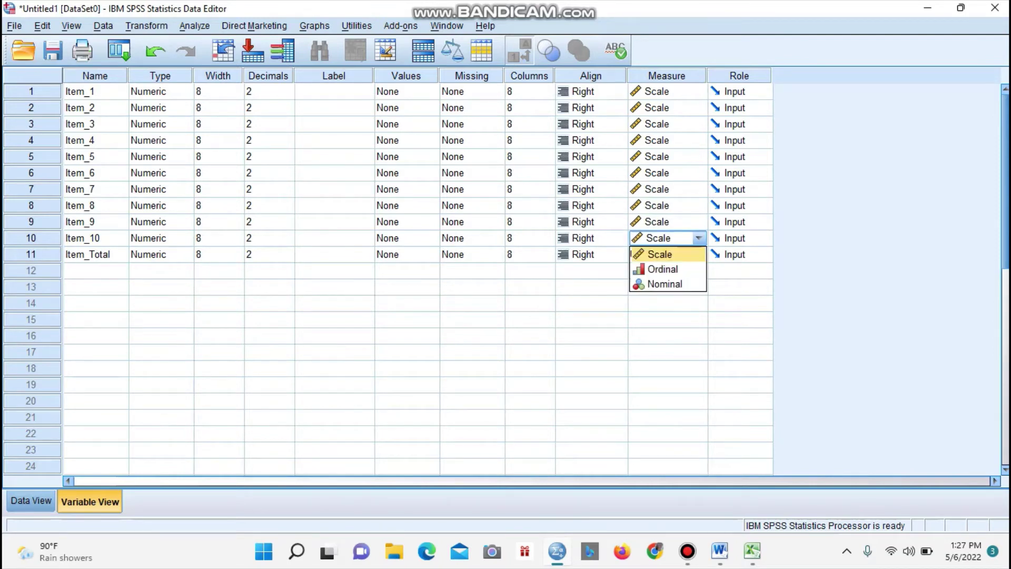
click(658, 255)
click(658, 254)
click(698, 254)
click(658, 269)
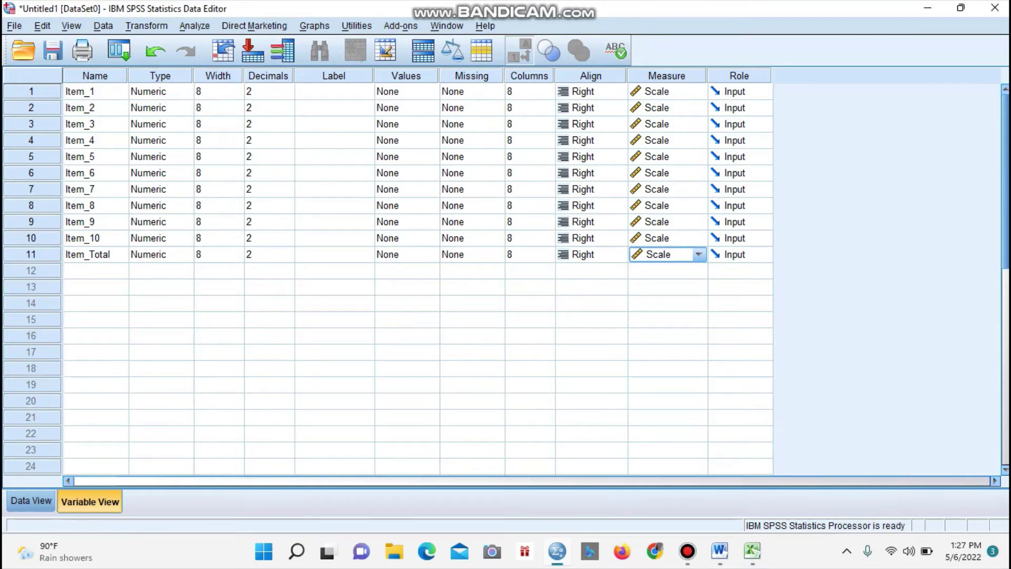
- Return to the data values and inspect the score columns of Item_1, Item_2 and Item_3
click(31, 500)
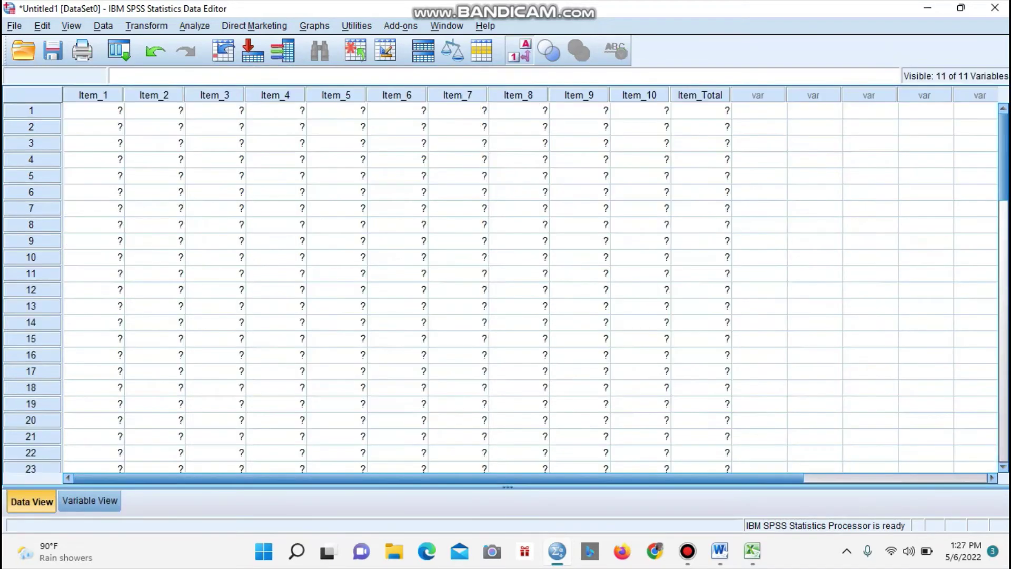
click(93, 95)
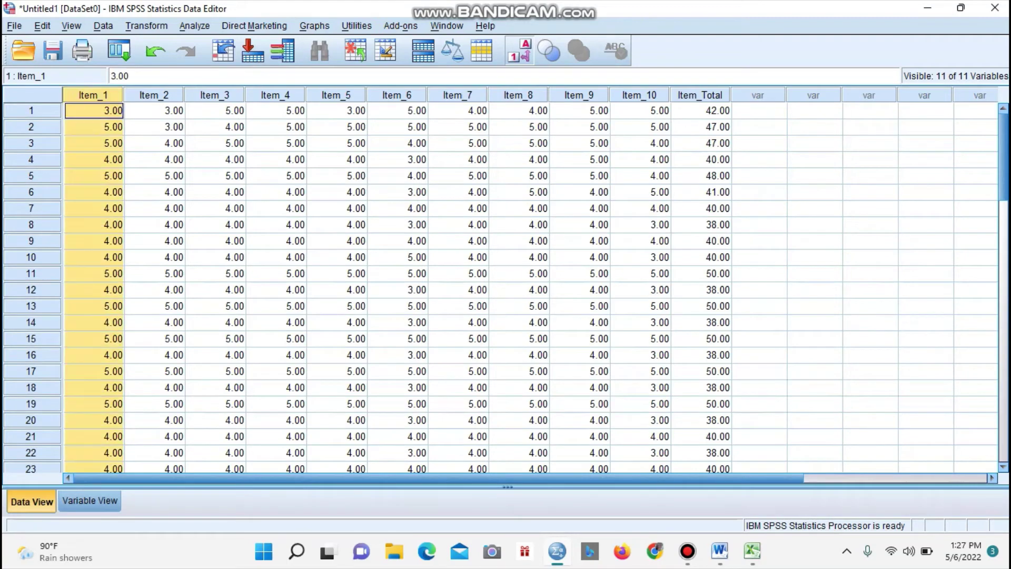
click(153, 94)
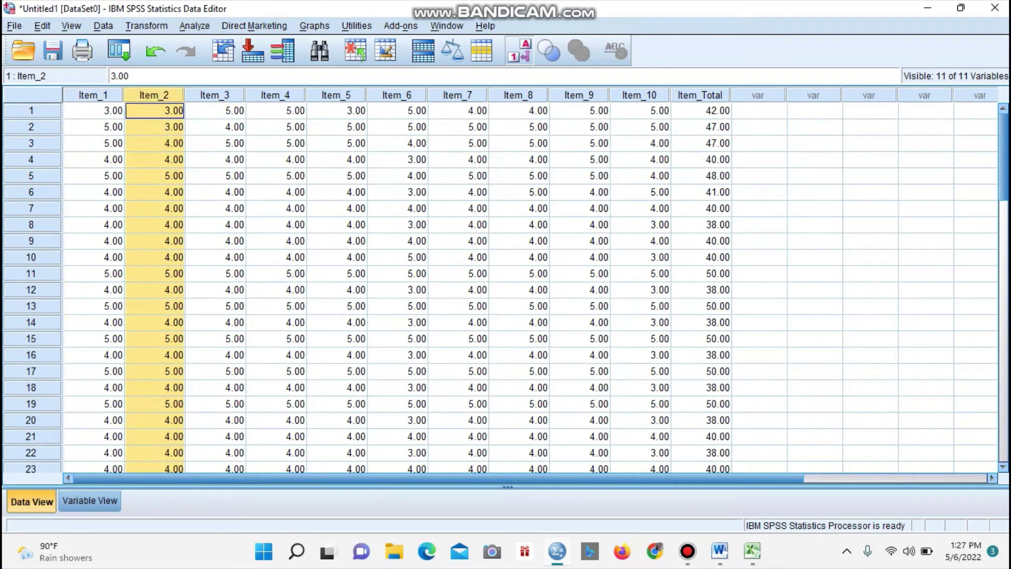
click(214, 95)
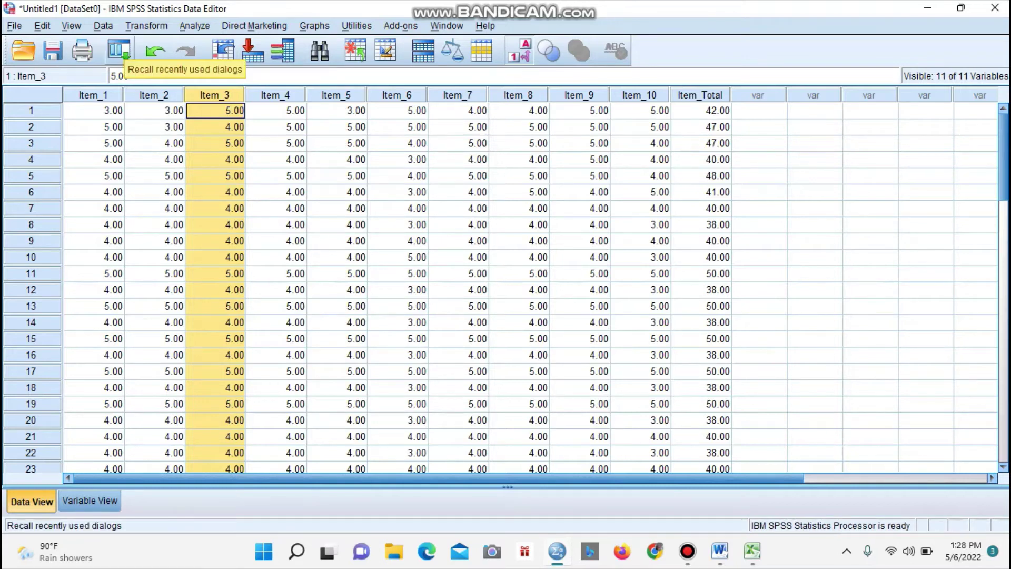
- Run a two-tailed Pearson bivariate correlation on all variables, Item_1 to Item_10 plus Item_Total, with significant correlations flagged
click(119, 50)
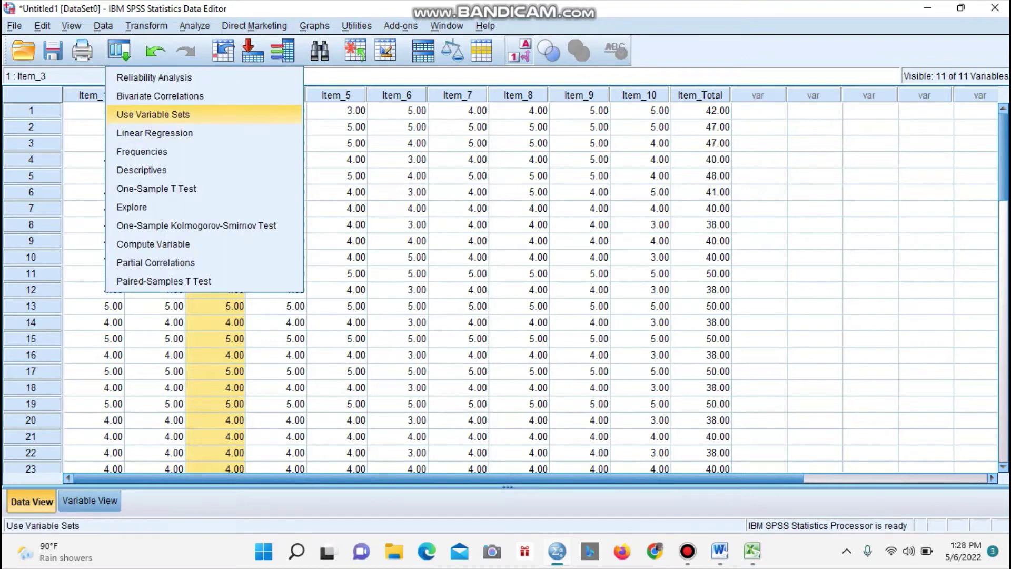
key(Return)
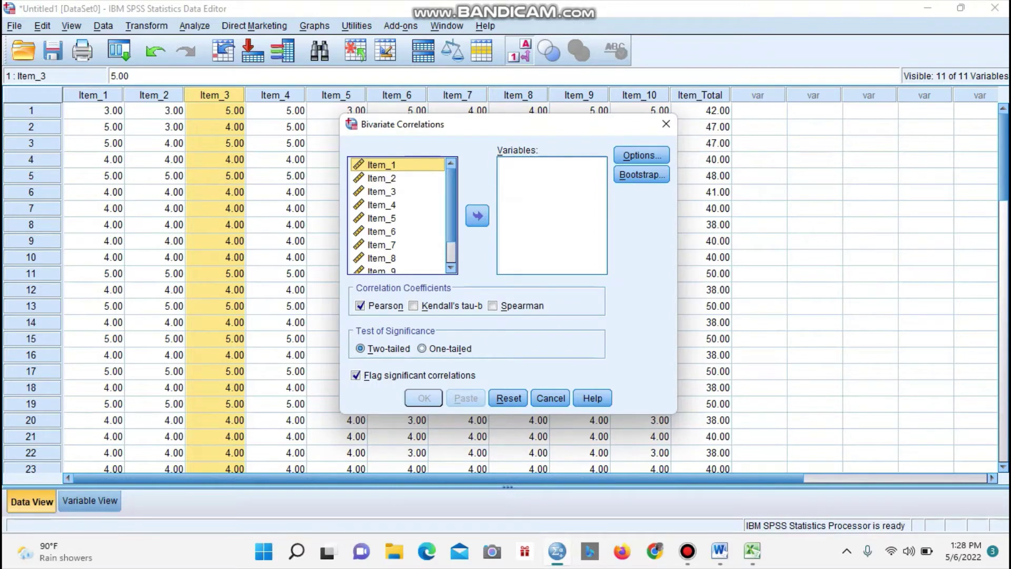
key(ctrl+a)
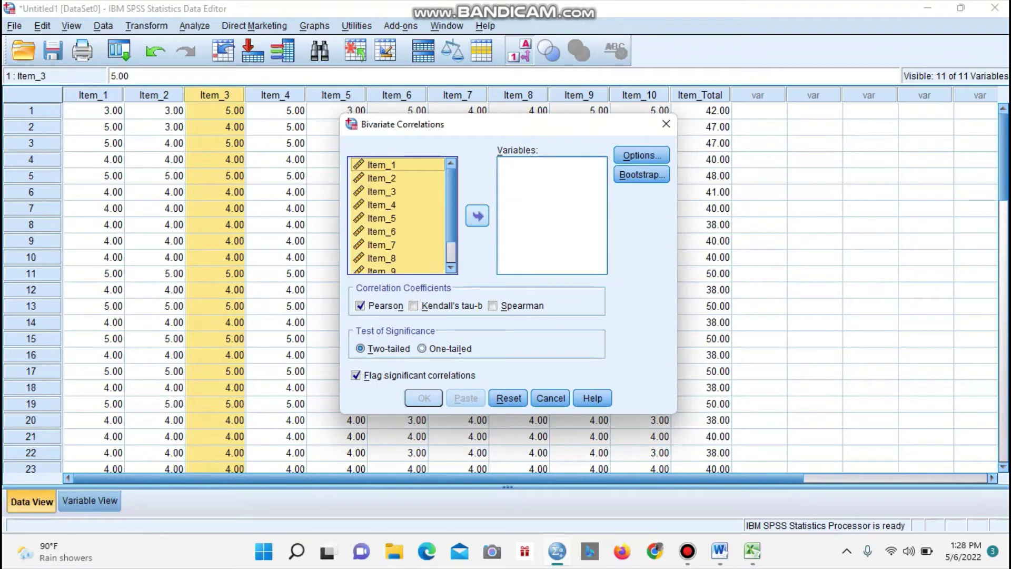
click(477, 216)
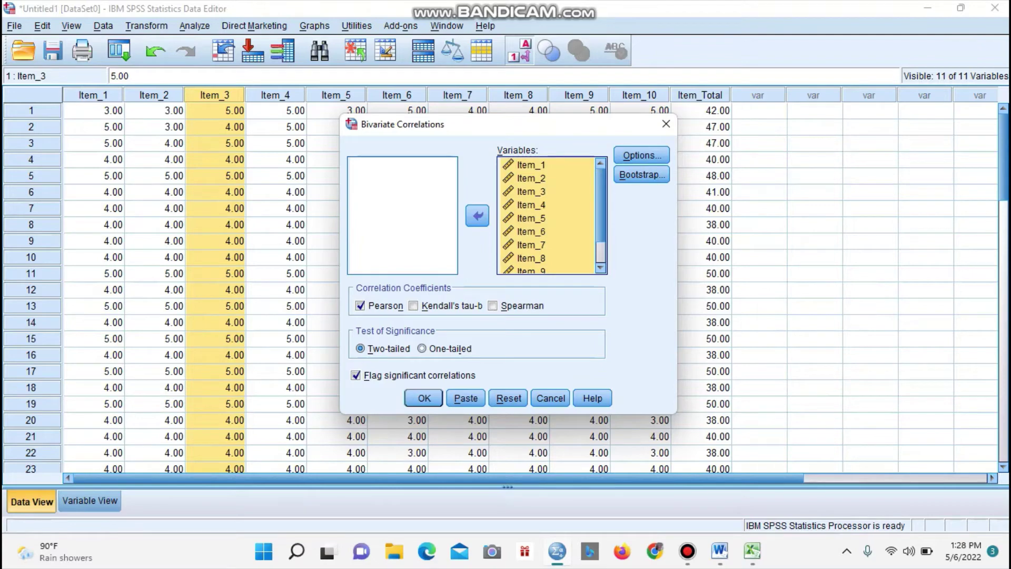
key(Return)
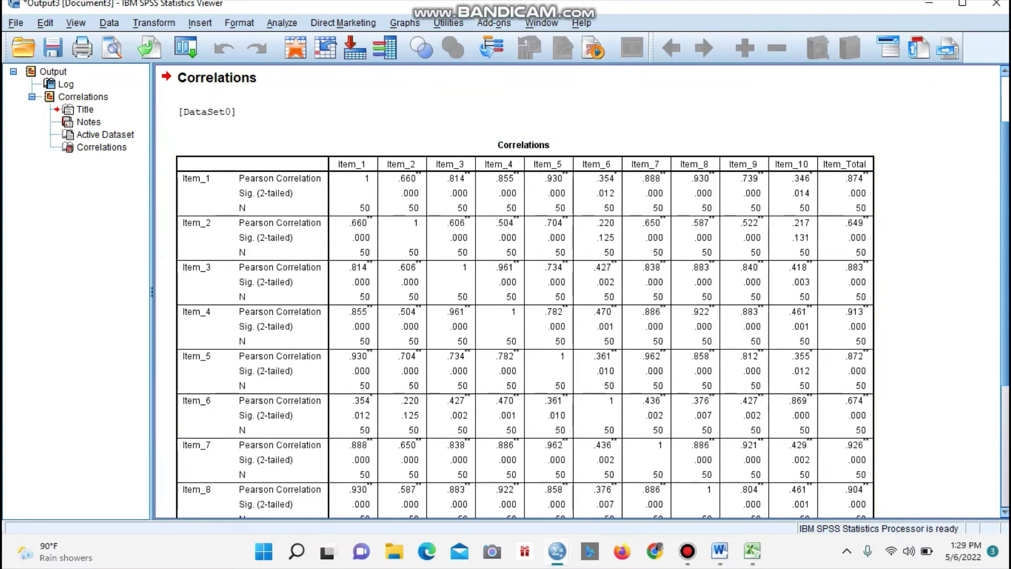
- Examine the correlation table for each item's Pearson correlation and significance against Item_Total
scroll(525, 303, down, 3)
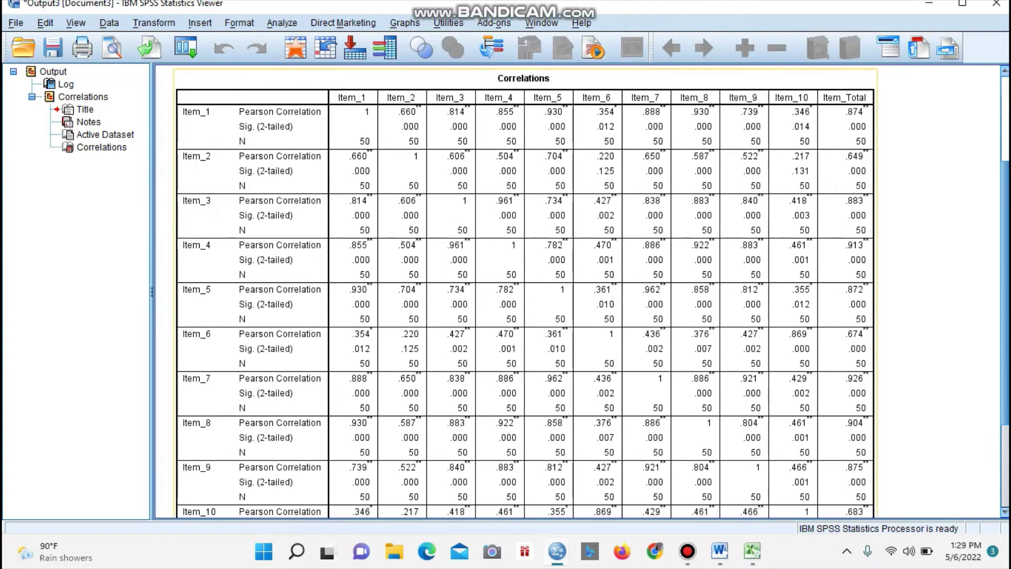
scroll(525, 292, down, 6)
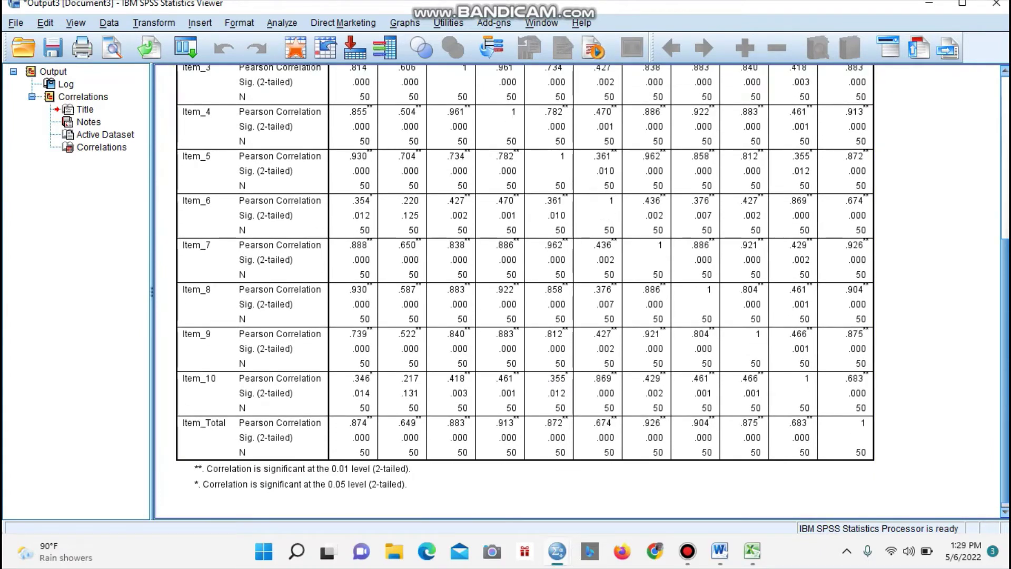
scroll(525, 291, up, 1)
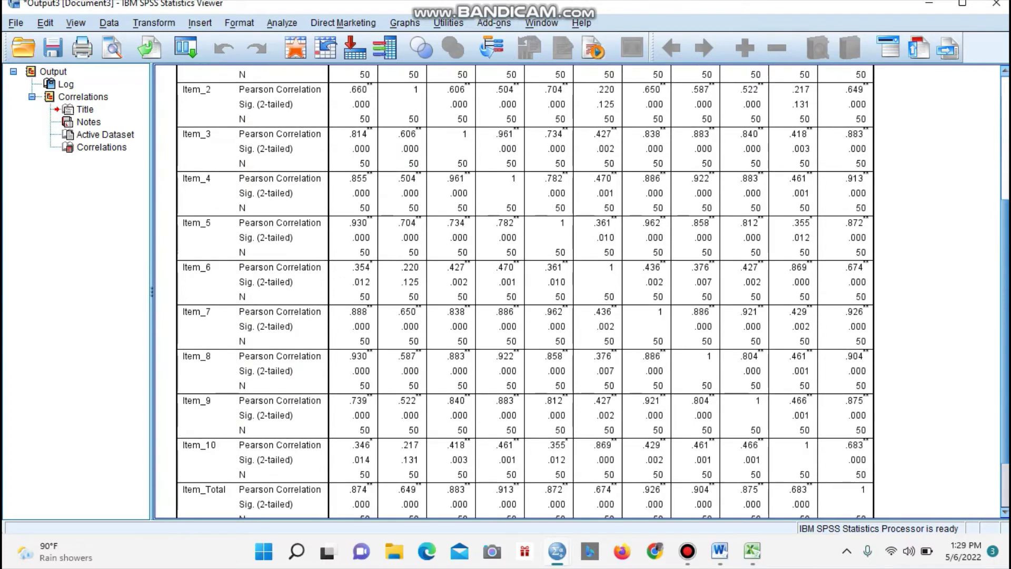
scroll(525, 291, down, 1)
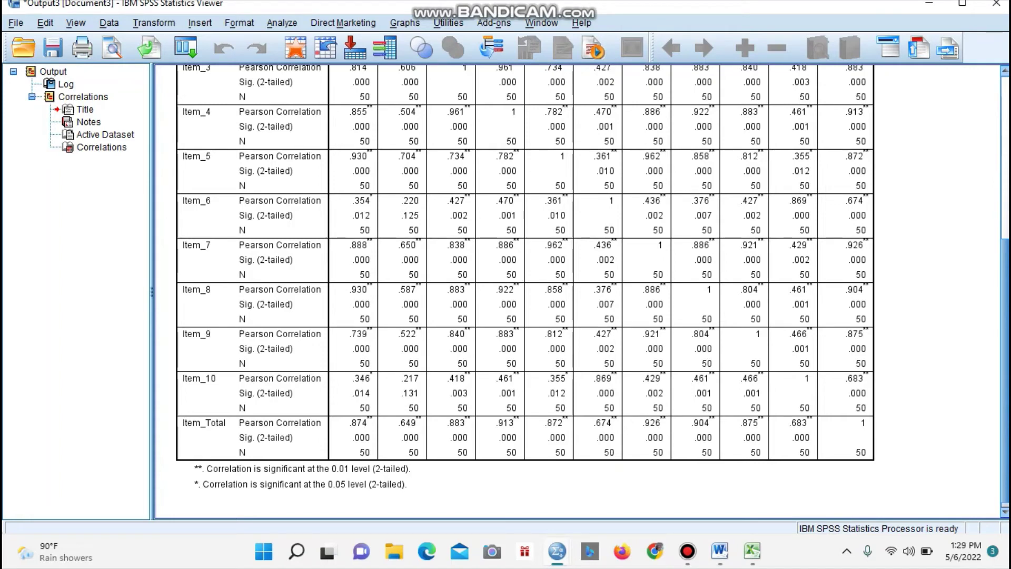
scroll(579, 289, up, 3)
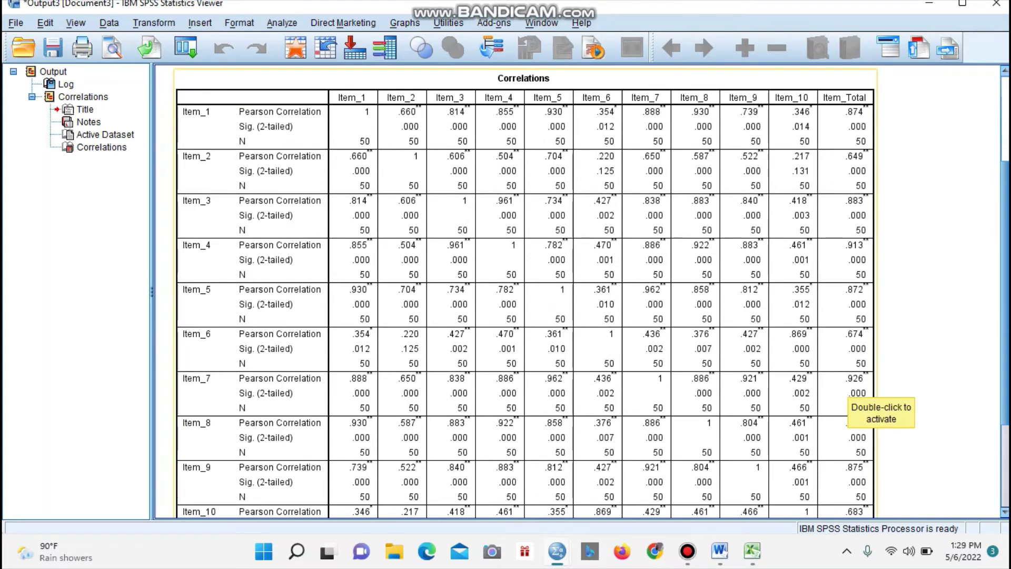
- Run a reliability analysis with the Alpha model on Item_1 to Item_10 of the dataset, leaving out Item_Total
mouse_move(557, 551)
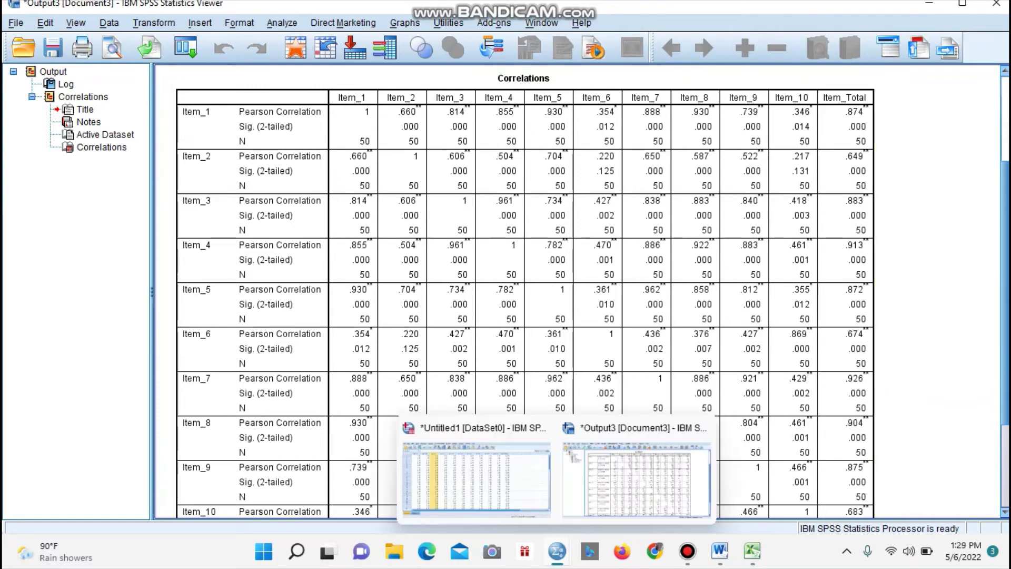
click(463, 458)
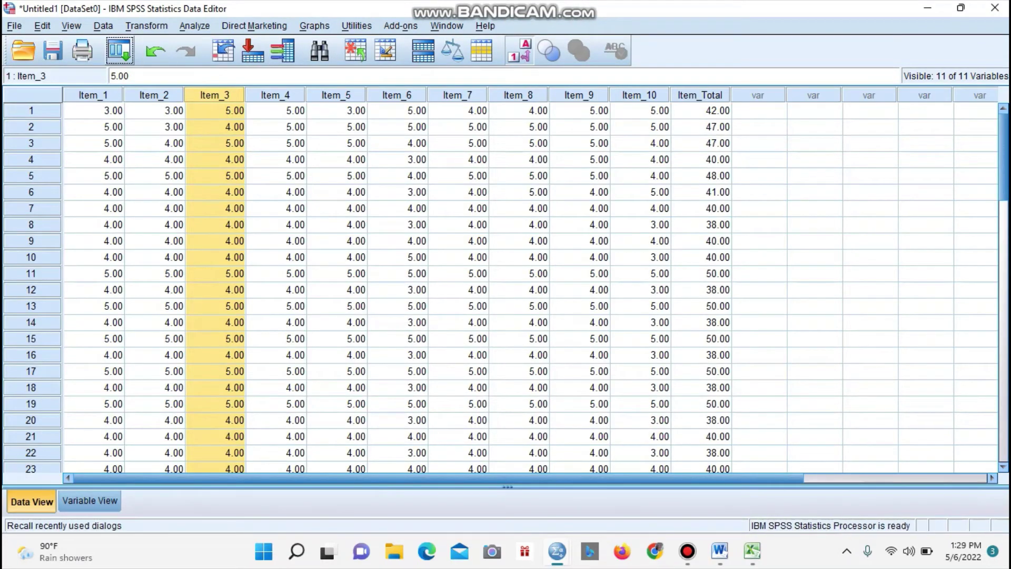
click(119, 50)
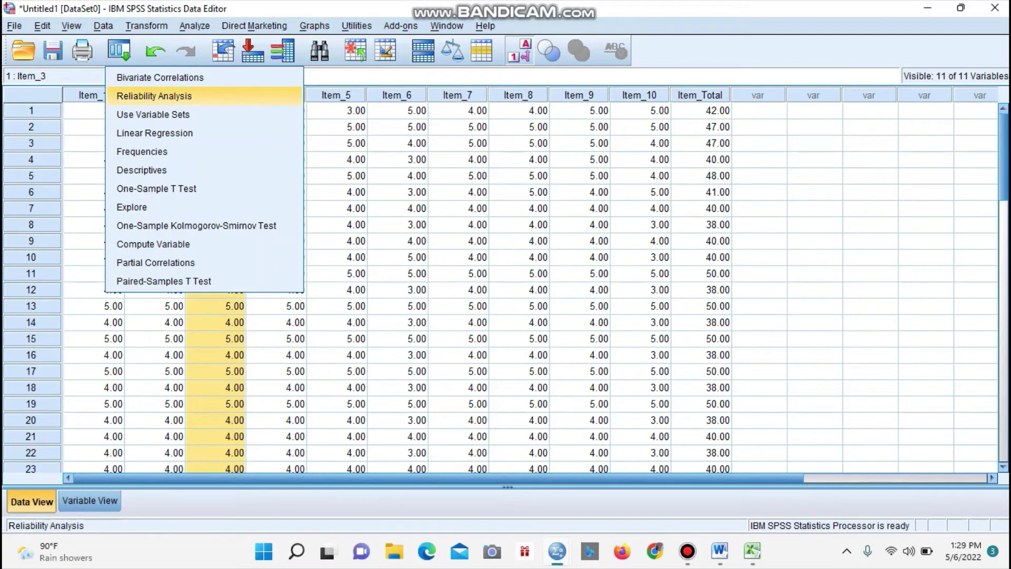
click(154, 96)
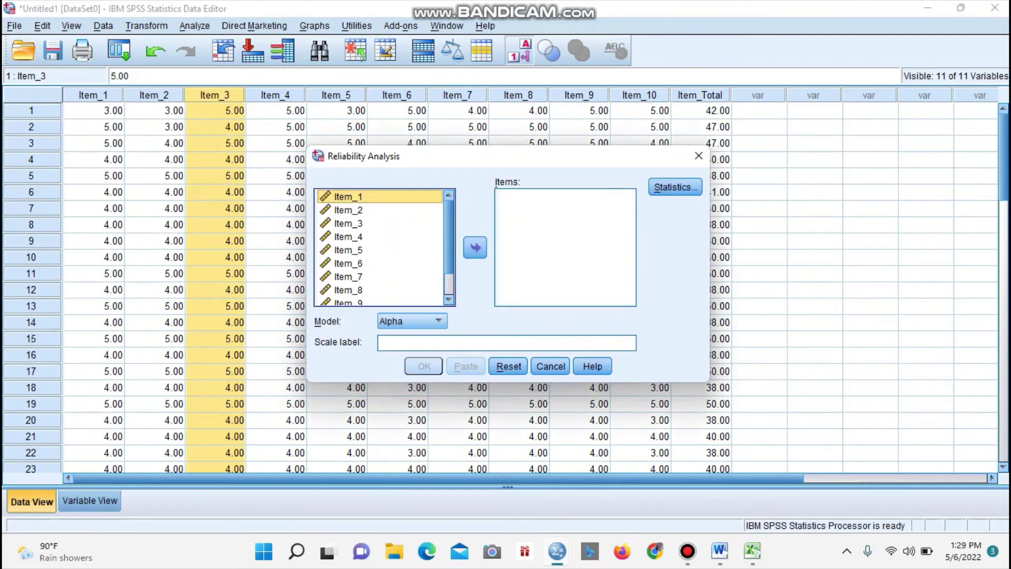
key(shift+Down)
key(shift+Down)
key(shift+Down)
key(shift+Down)
key(shift+Down)
key(shift+Down)
key(shift+Down)
key(shift+Down)
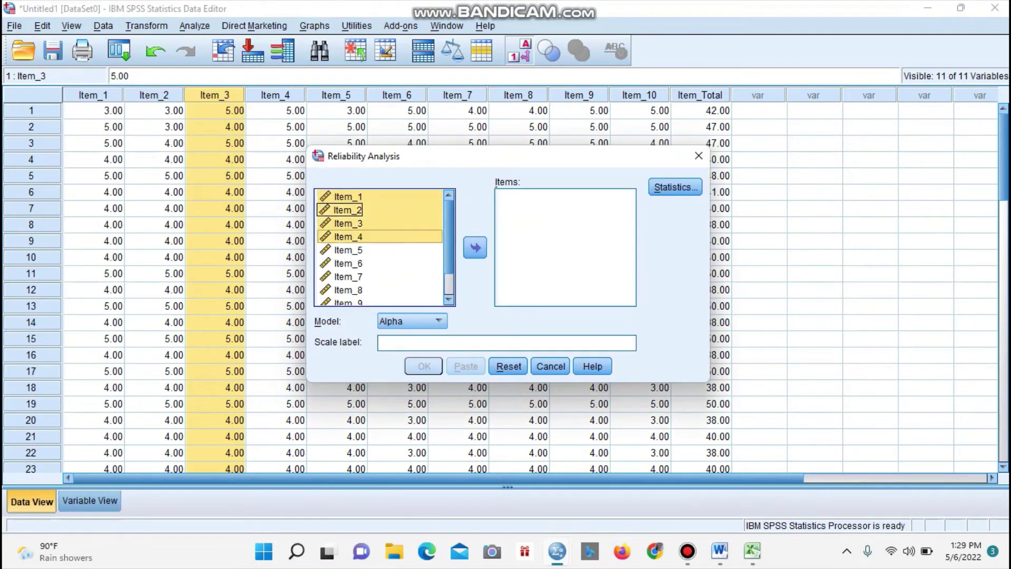
key(shift+Down)
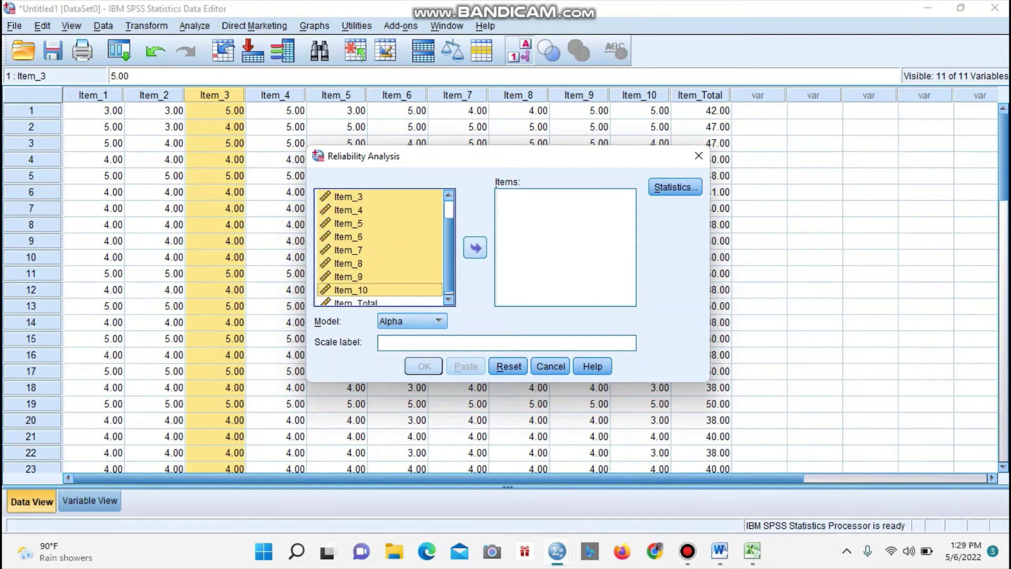
click(475, 247)
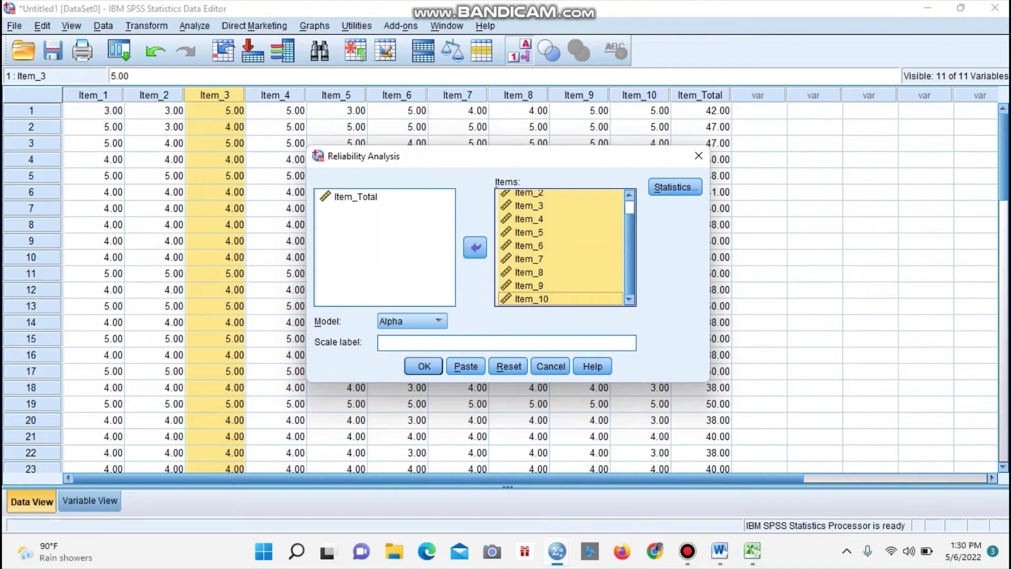
key(Return)
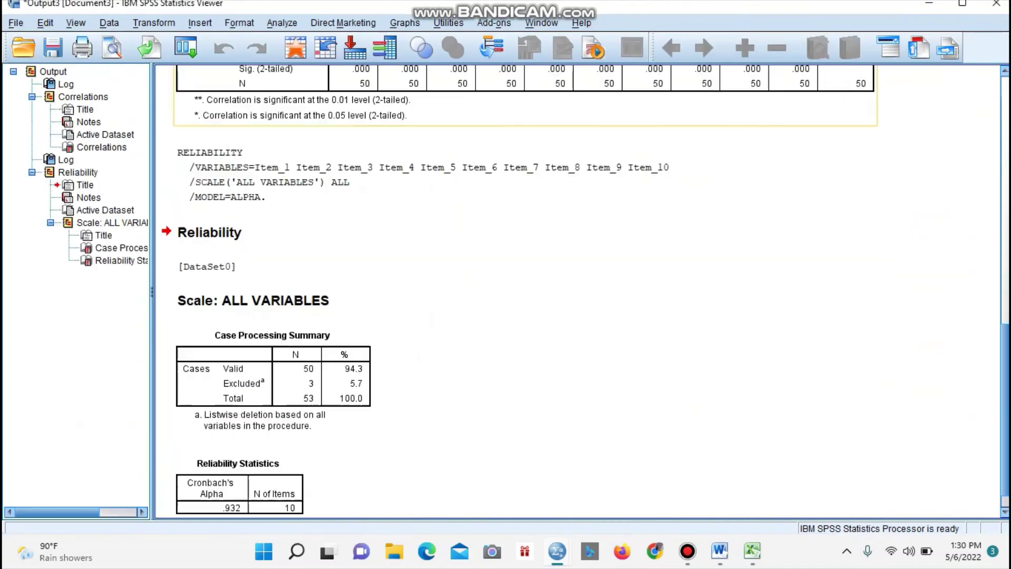
- Review the reliability output beside the X1 score sheet in Excel, and return to the SPSS dataset
click(274, 348)
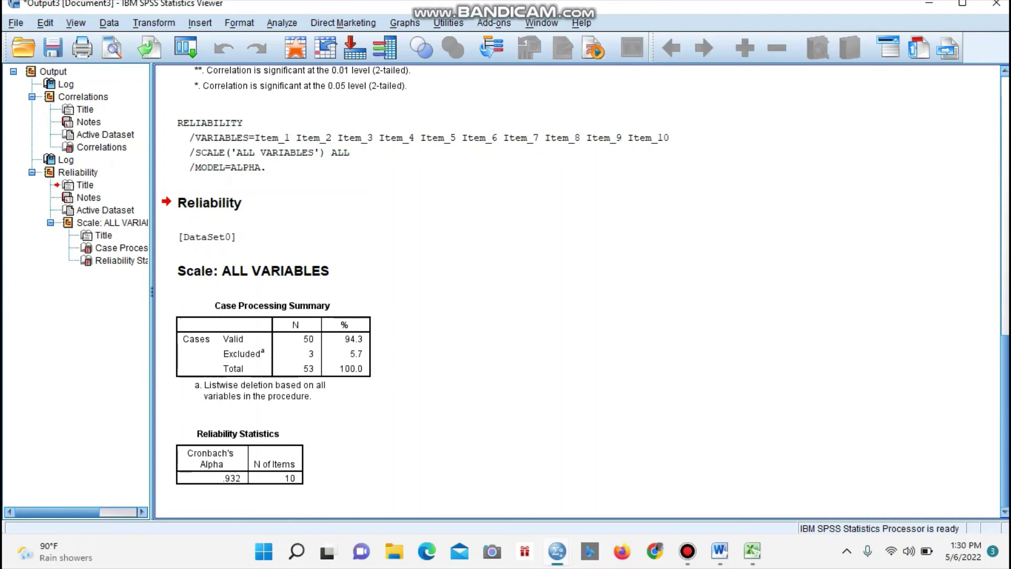
mouse_move(752, 550)
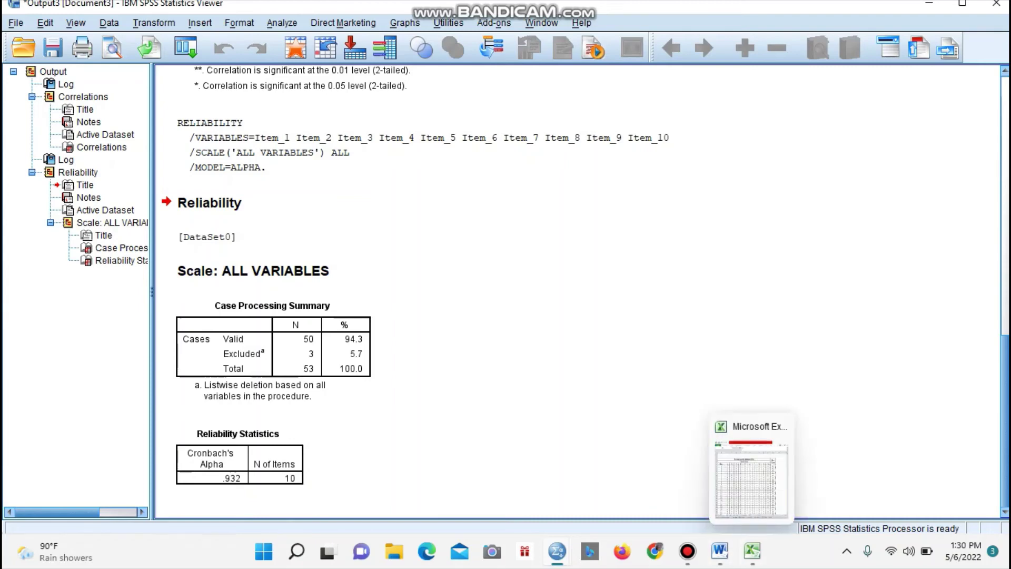
click(752, 474)
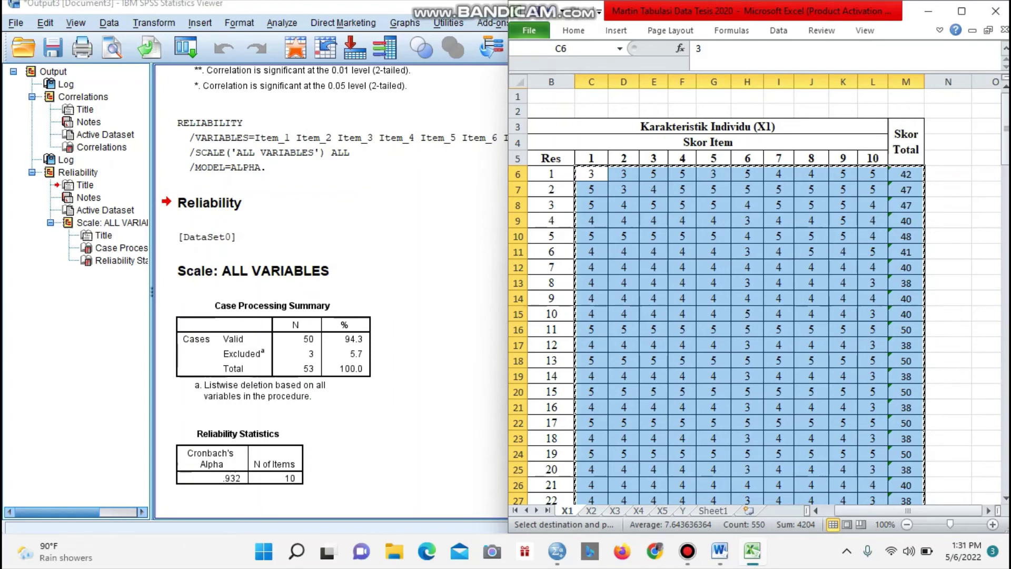
mouse_move(556, 551)
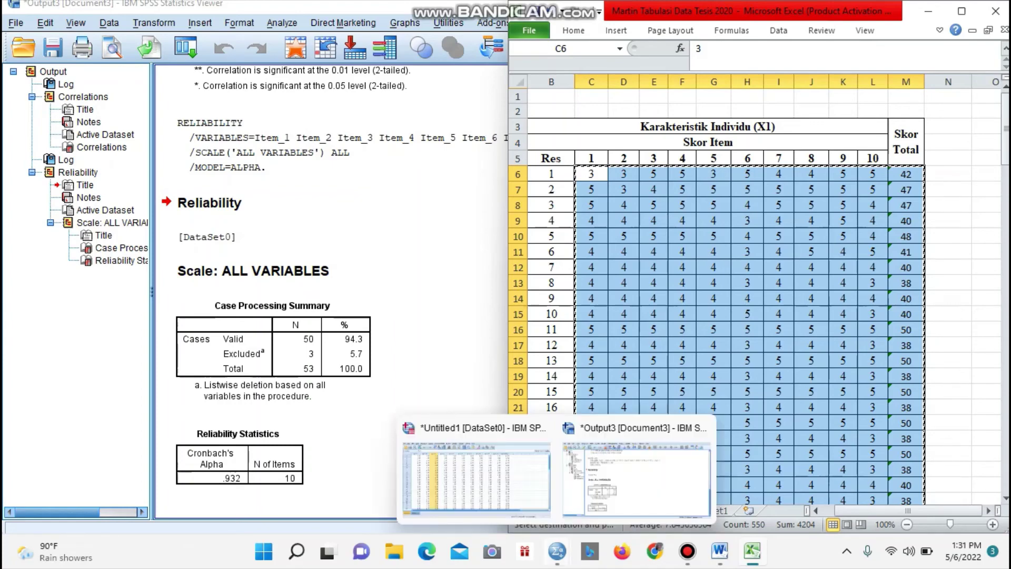
click(476, 476)
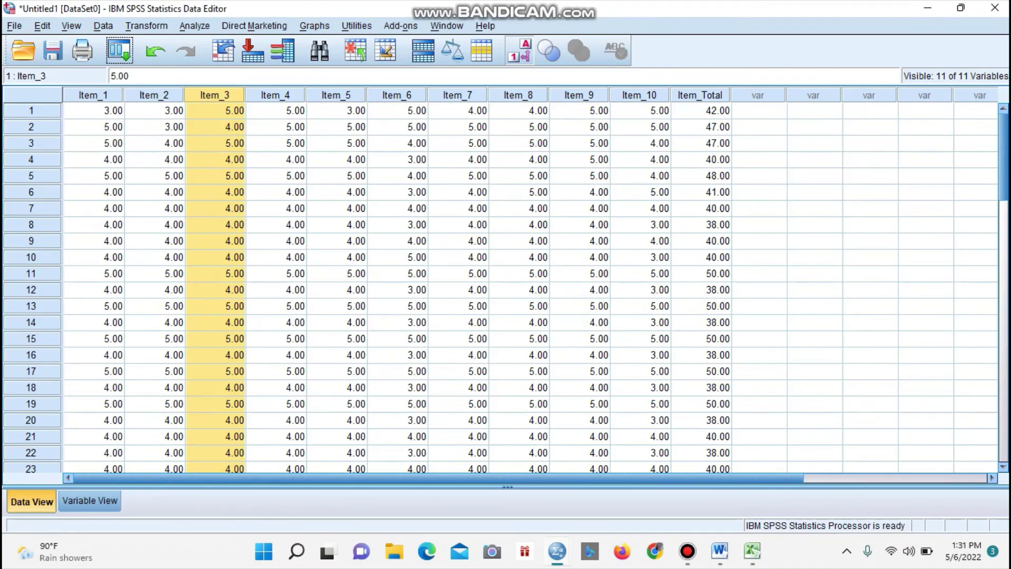